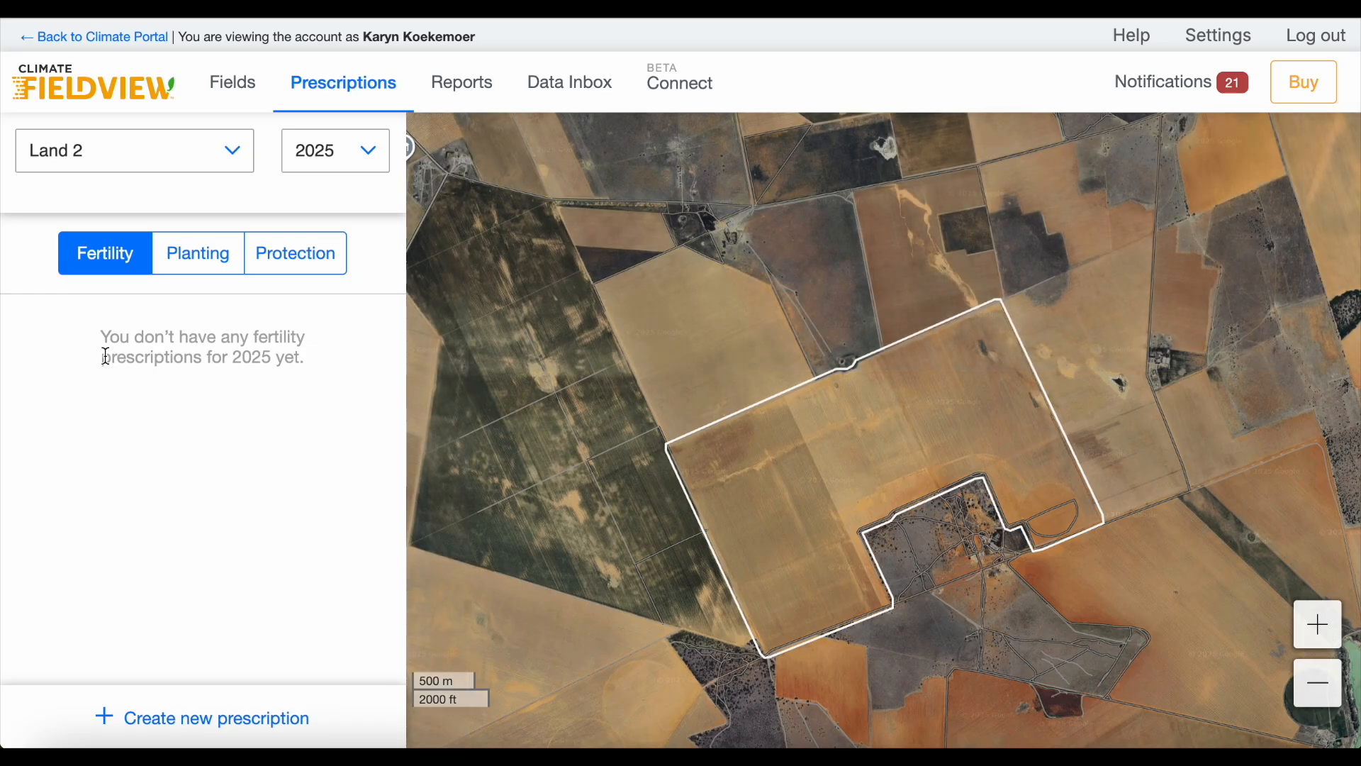
# Start a new manual planting prescription for Land 2 with maize as the crop
pyautogui.click(202, 714)
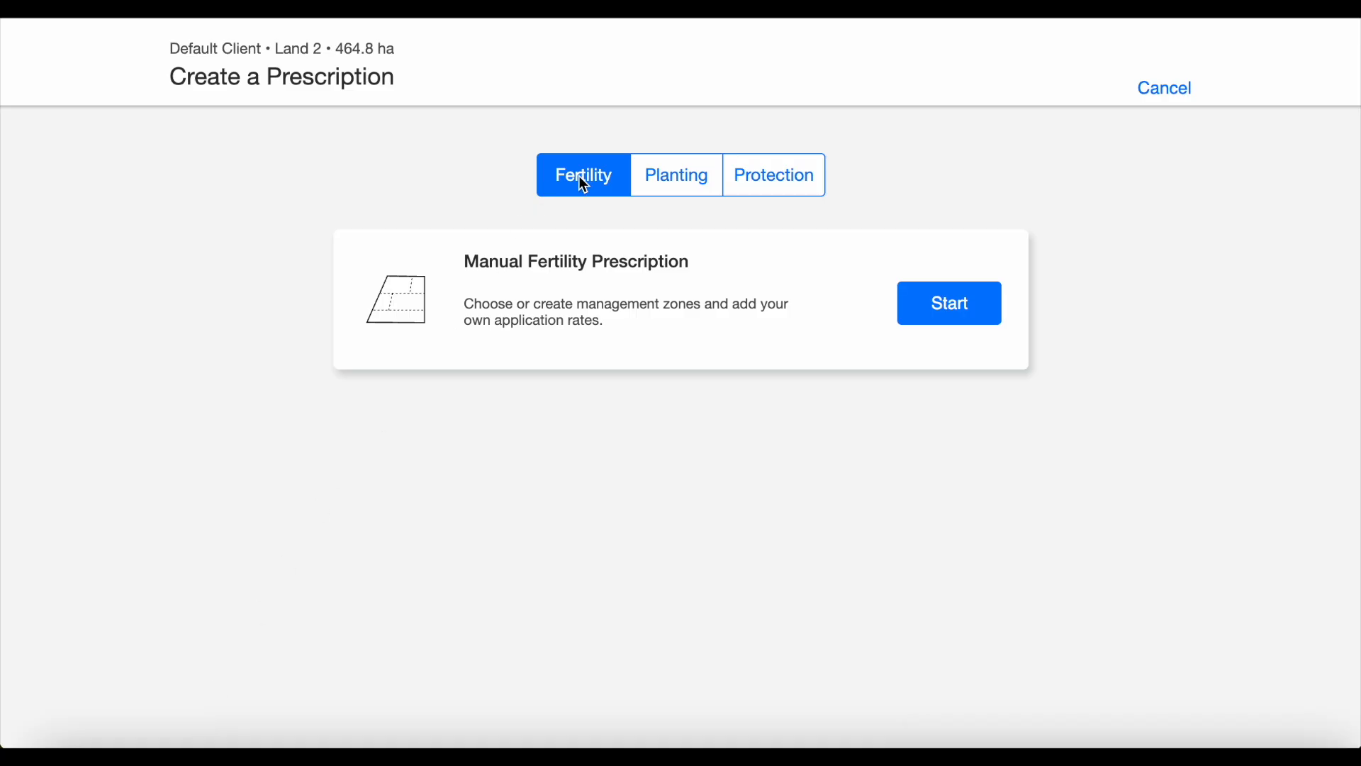
pyautogui.click(673, 172)
pyautogui.click(769, 167)
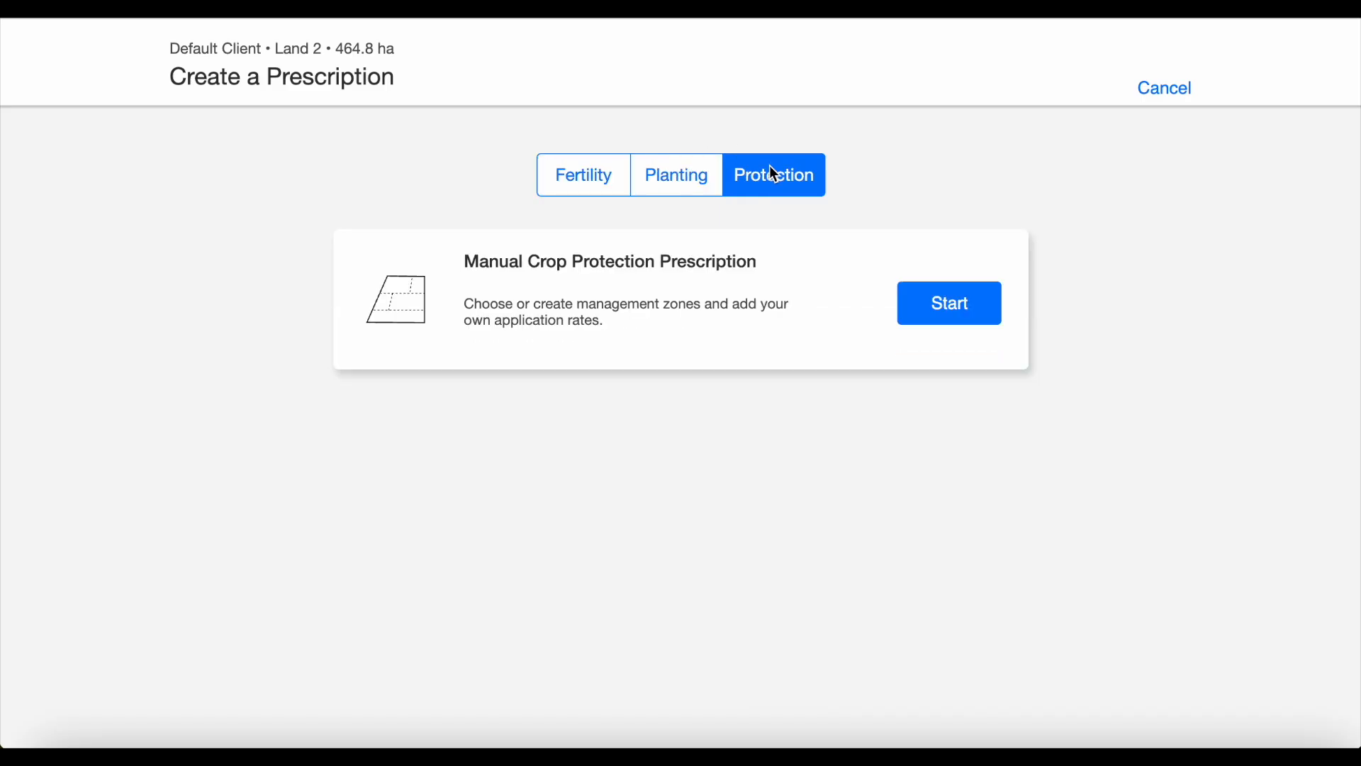
pyautogui.click(677, 179)
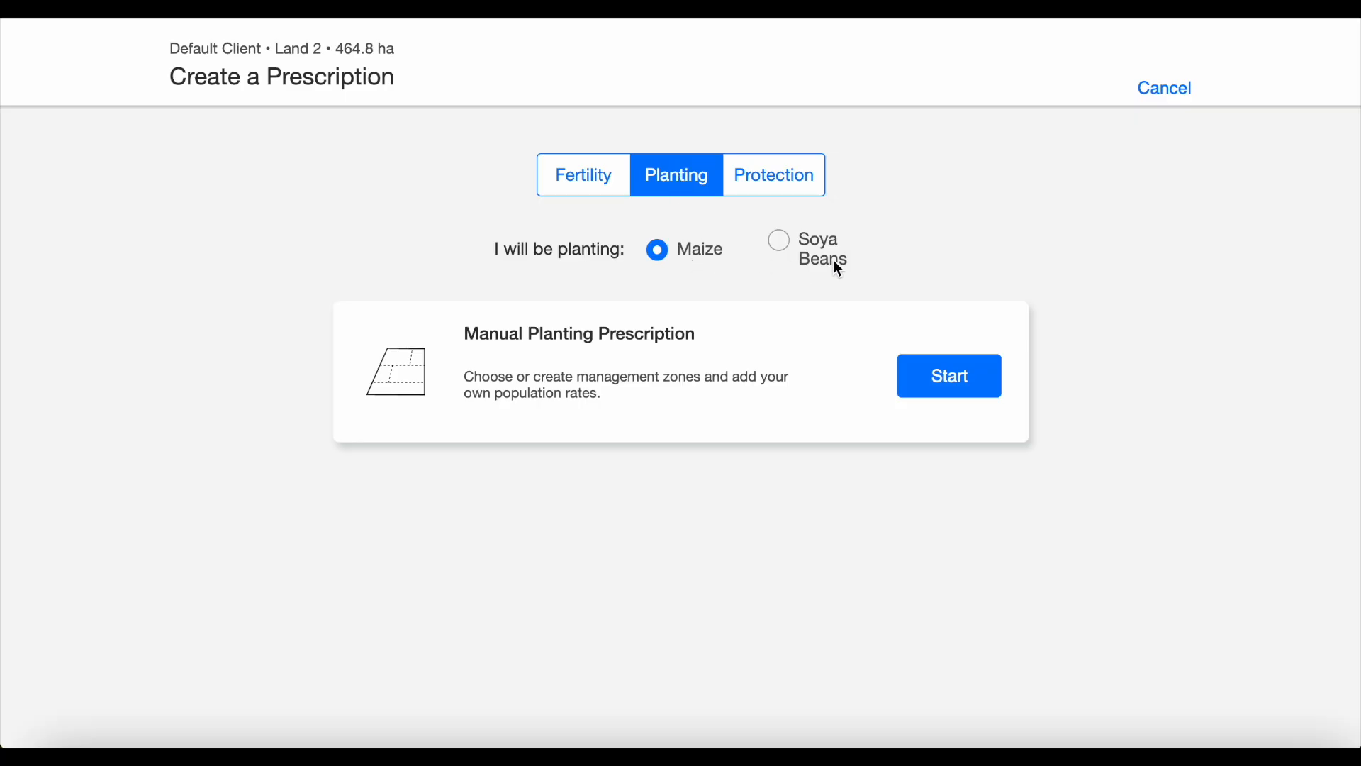
pyautogui.click(959, 381)
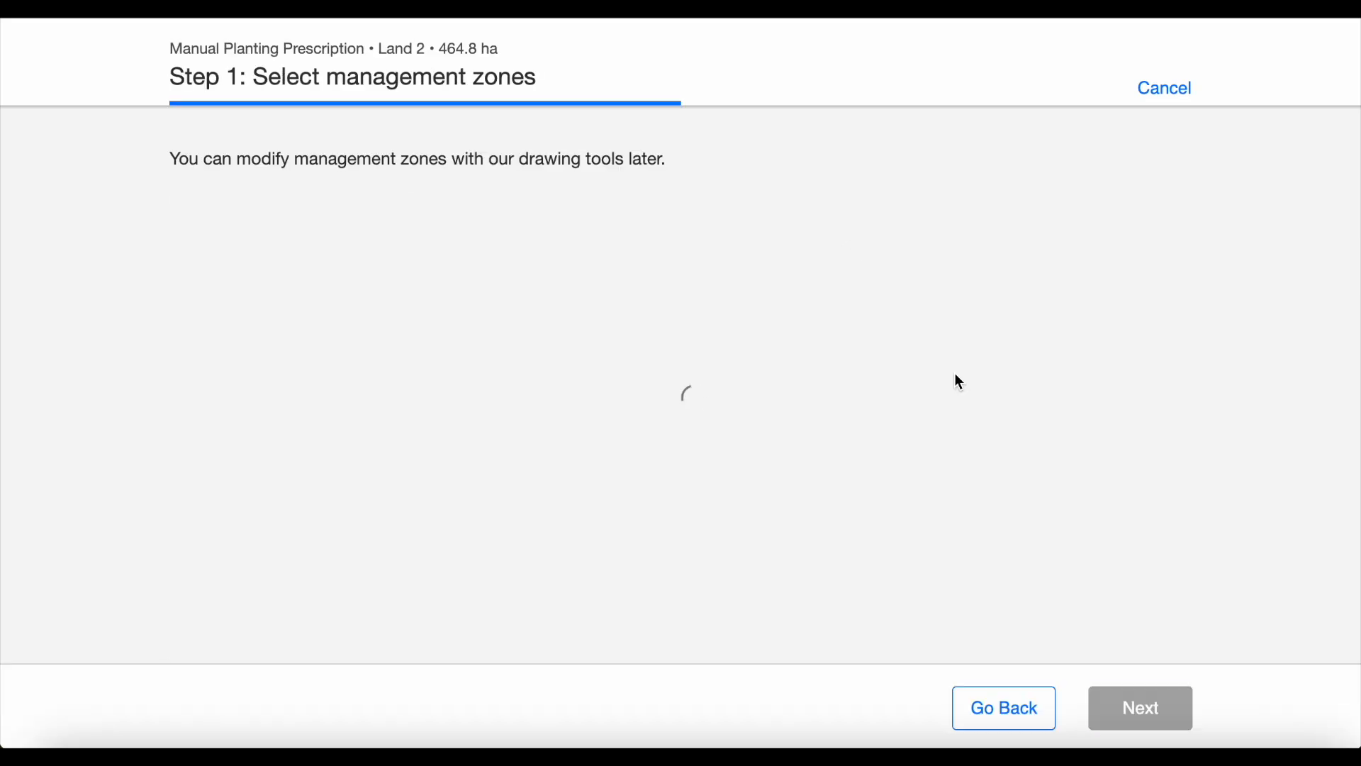
# Use the management zones from the imported Land 1 prescription for the new planting prescription
pyautogui.scroll(-5, 956, 376)
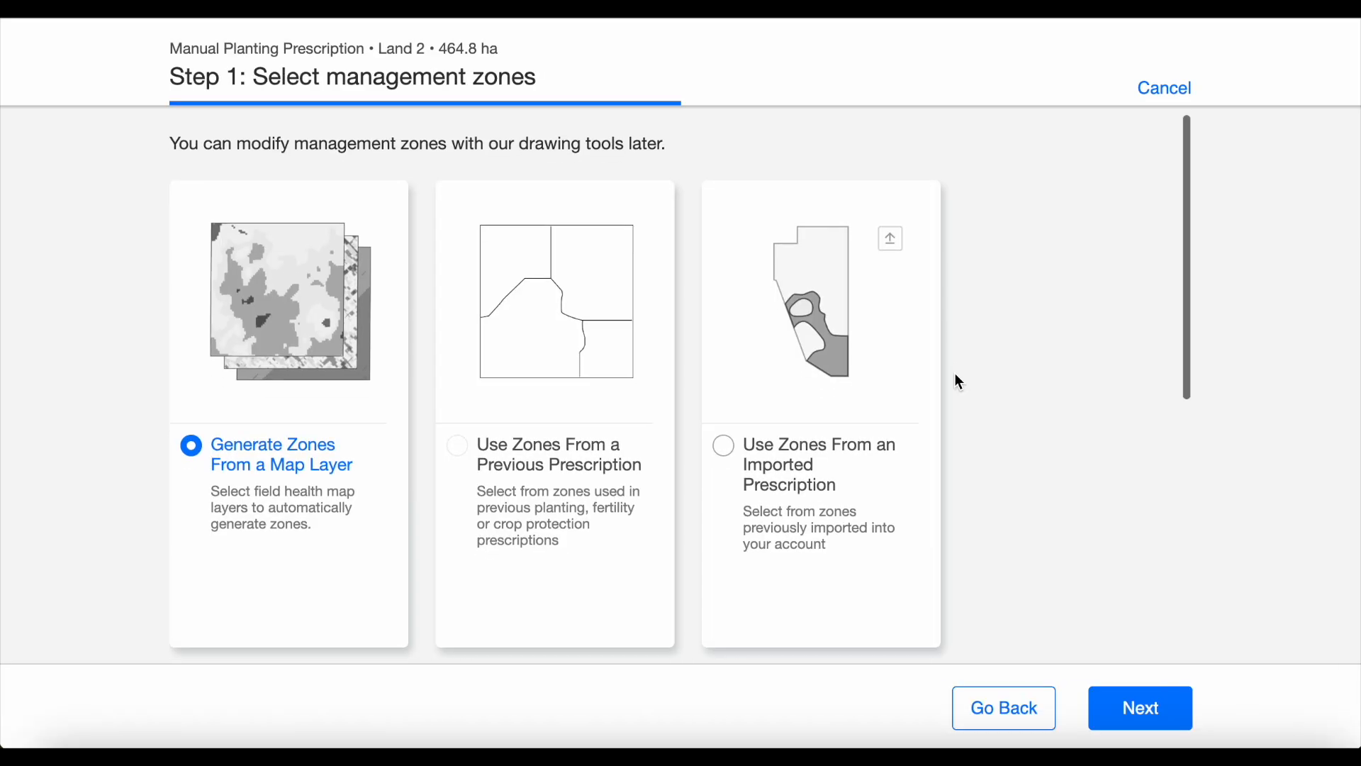
pyautogui.scroll(4, 955, 373)
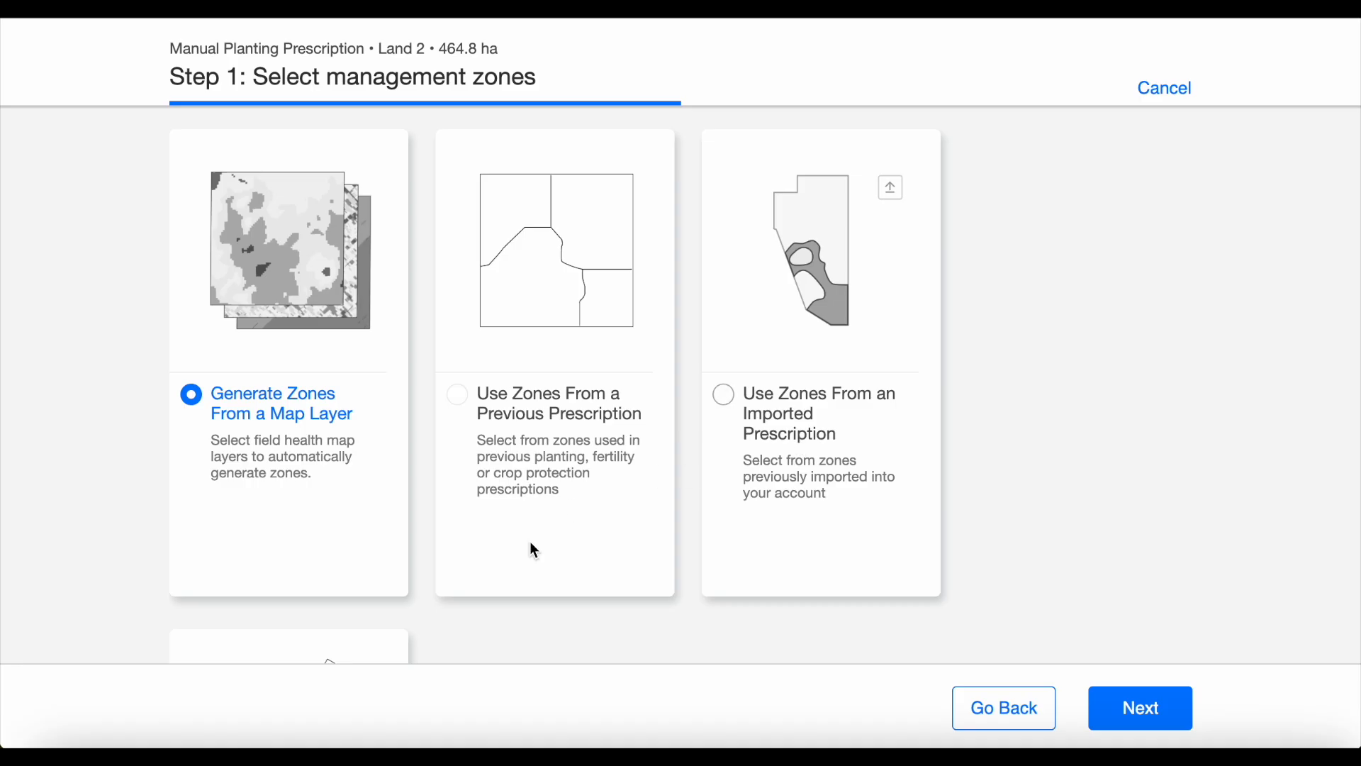
pyautogui.scroll(-3, 531, 543)
pyautogui.scroll(-2, 533, 549)
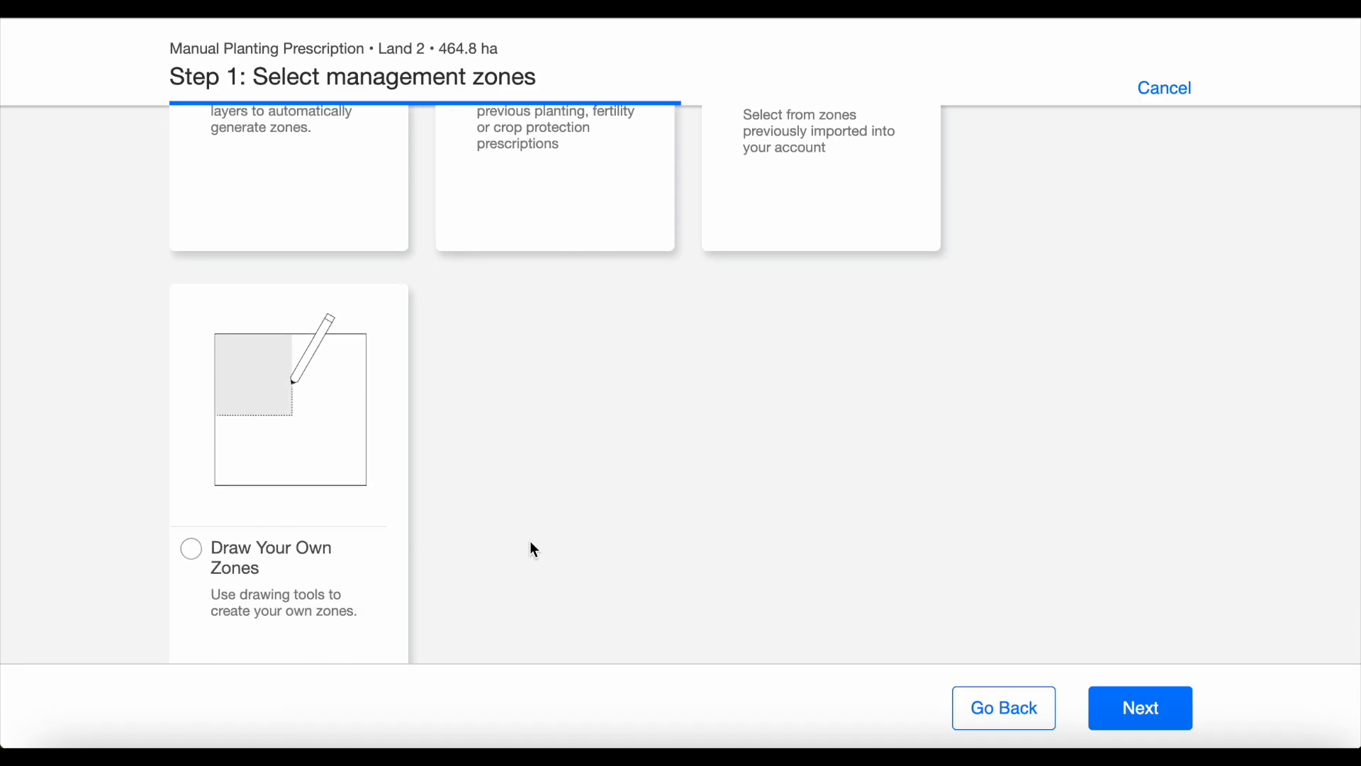
pyautogui.scroll(4, 533, 550)
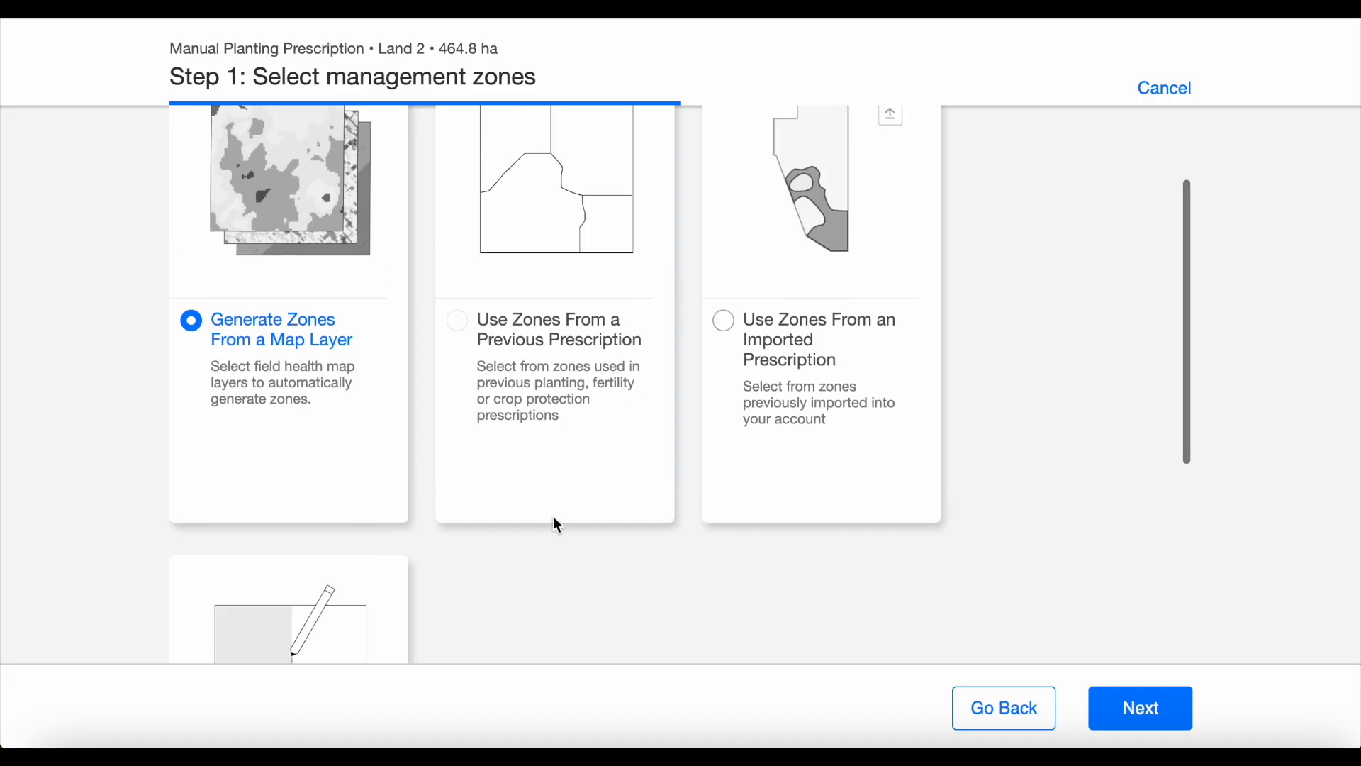
pyautogui.click(725, 323)
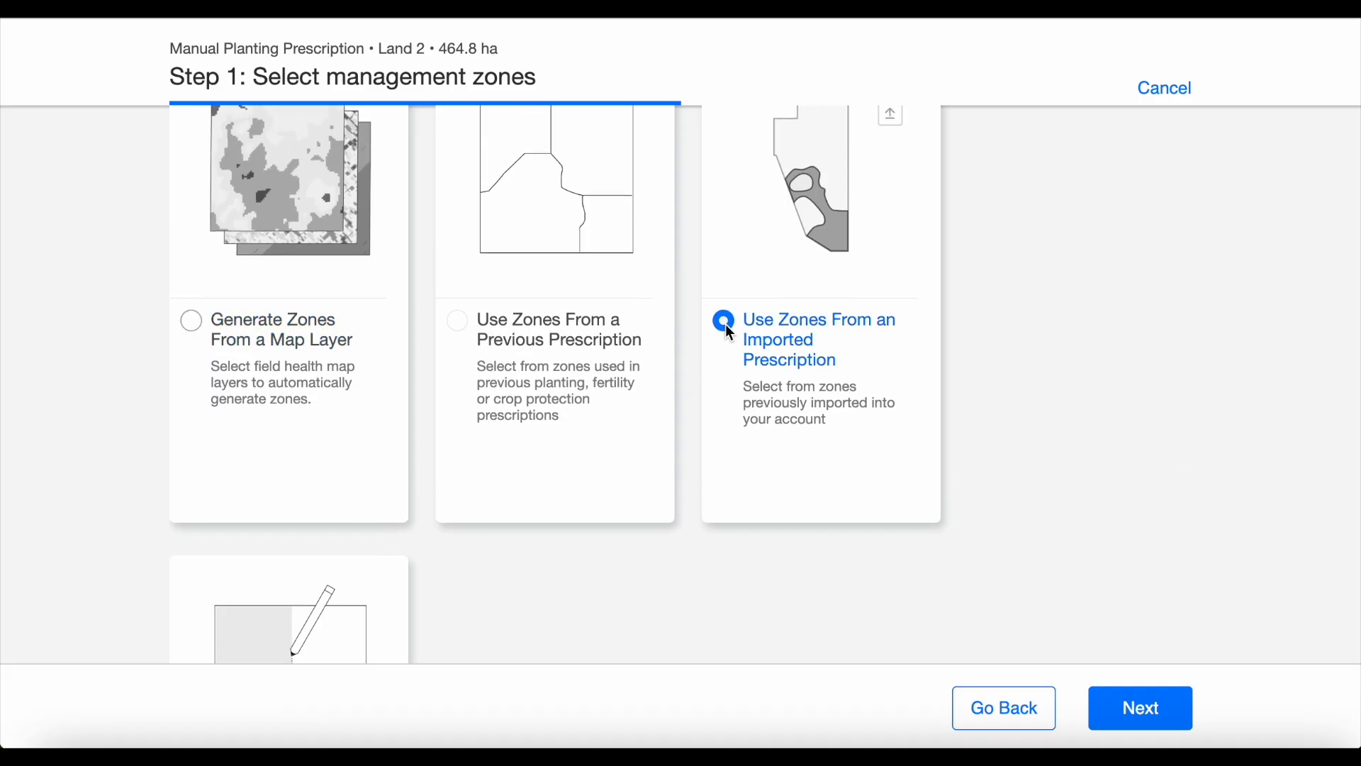
pyautogui.click(1124, 705)
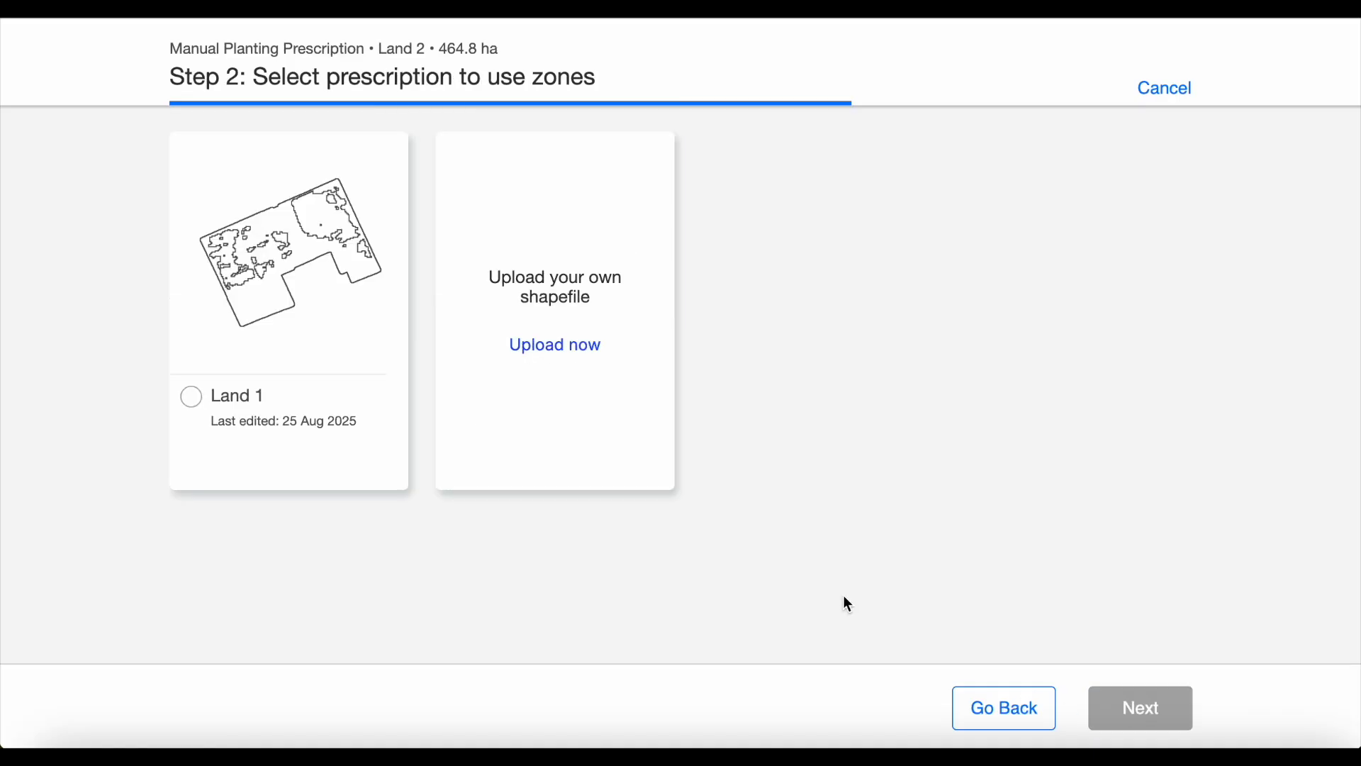
pyautogui.click(192, 398)
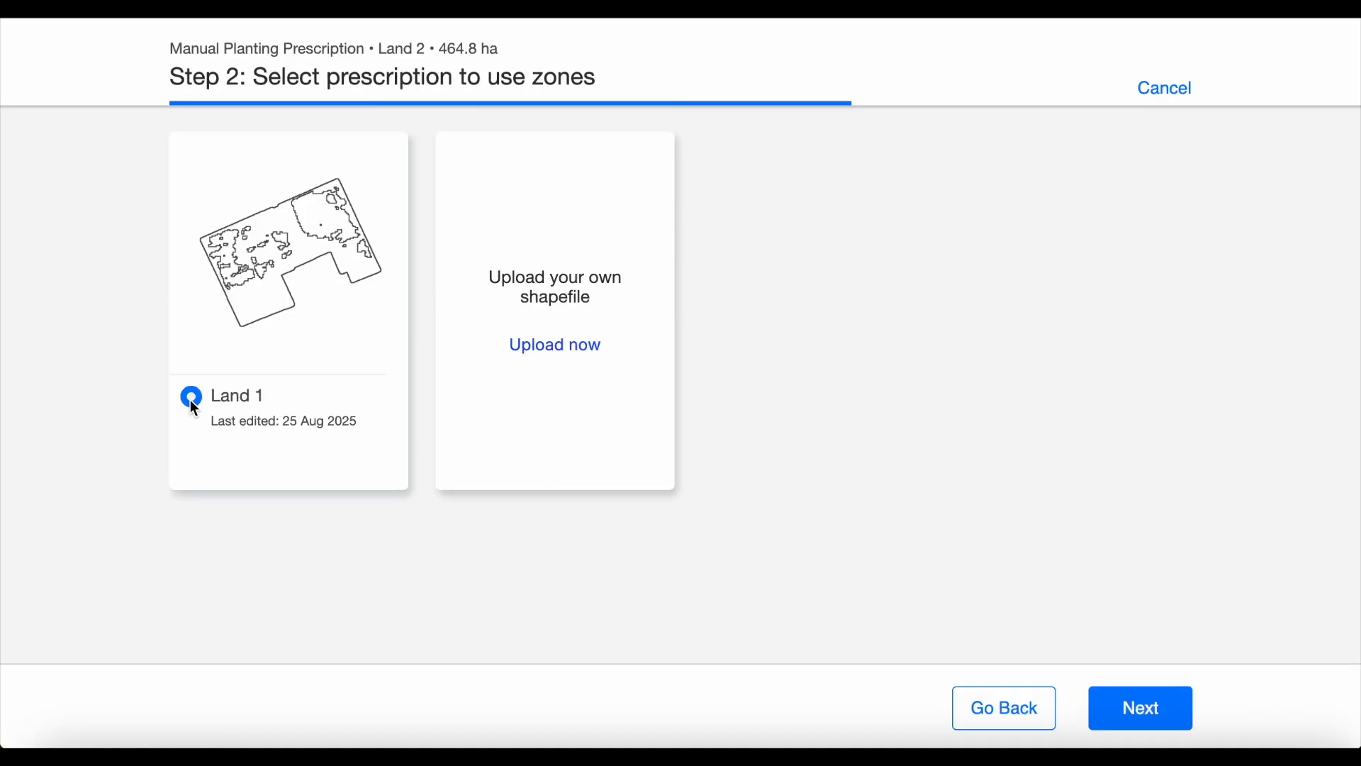
pyautogui.click(1101, 703)
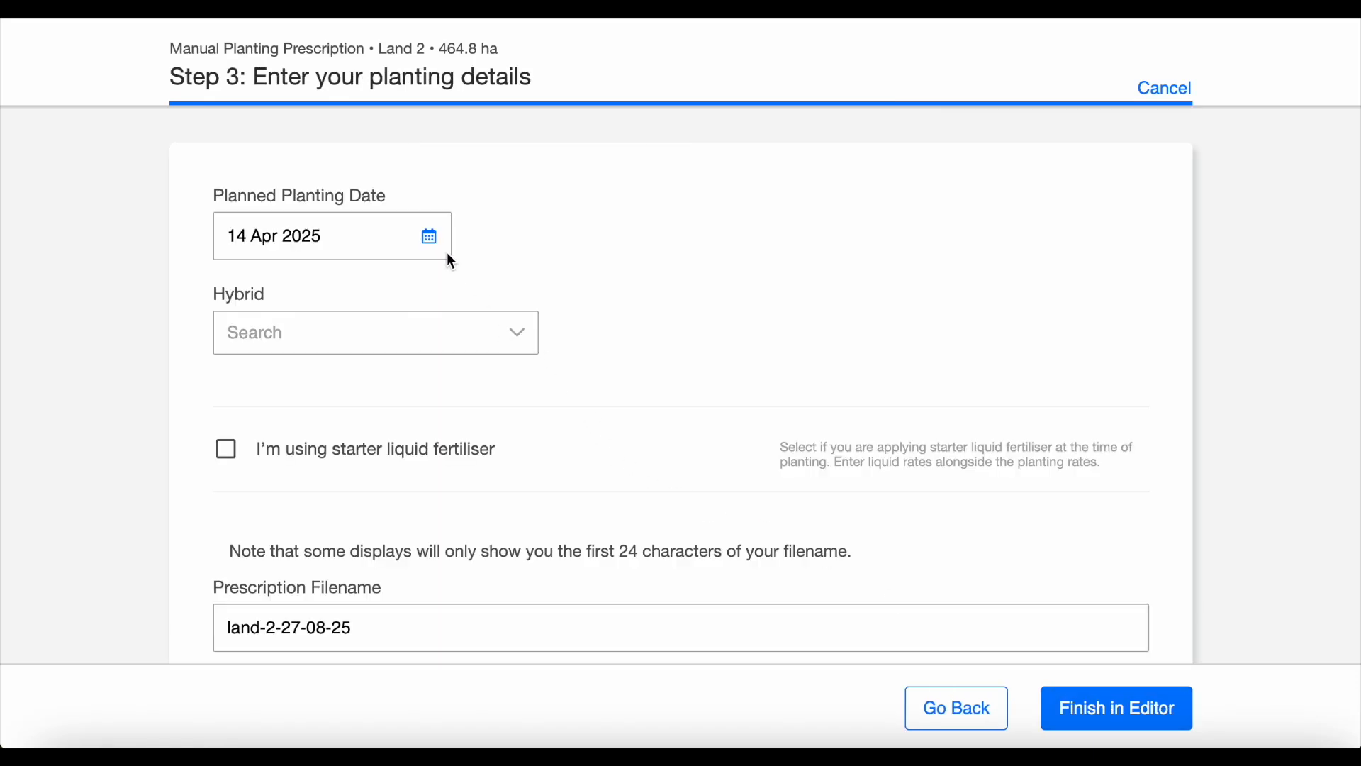
# Set the planned planting date to 3 Sep 2025, keep the filename land-2-27-08-25, and continue to the prescription editor
pyautogui.click(429, 238)
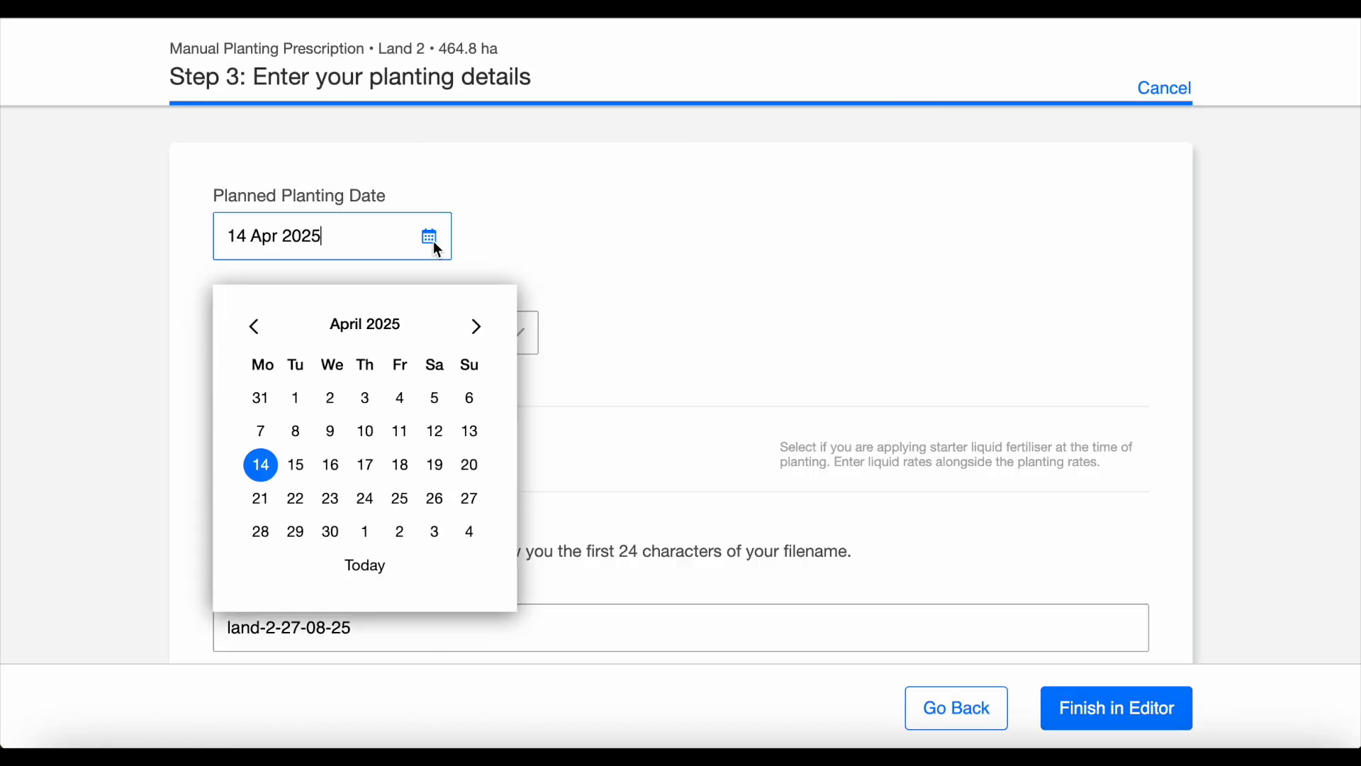
pyautogui.click(478, 329)
pyautogui.click(478, 329)
pyautogui.click(478, 329)
pyautogui.click(477, 328)
pyautogui.click(477, 329)
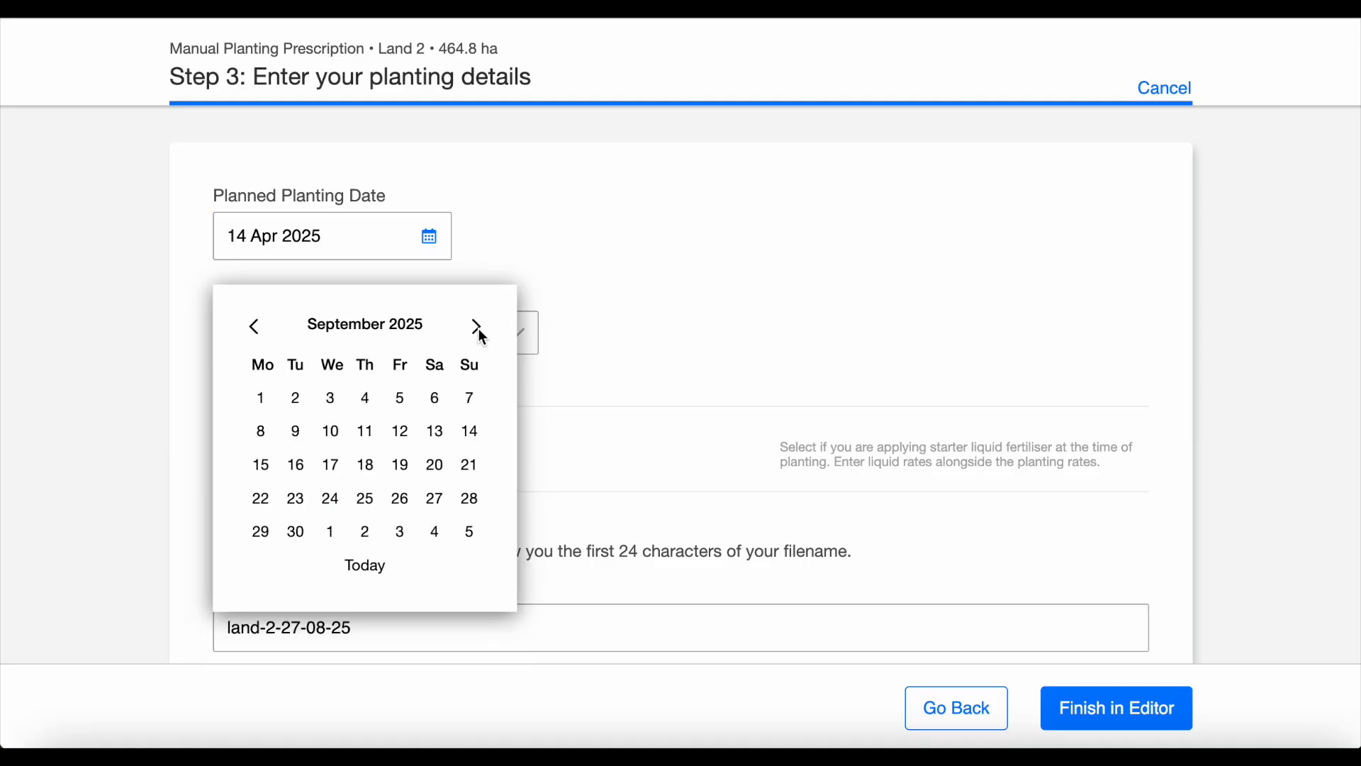
pyautogui.click(330, 396)
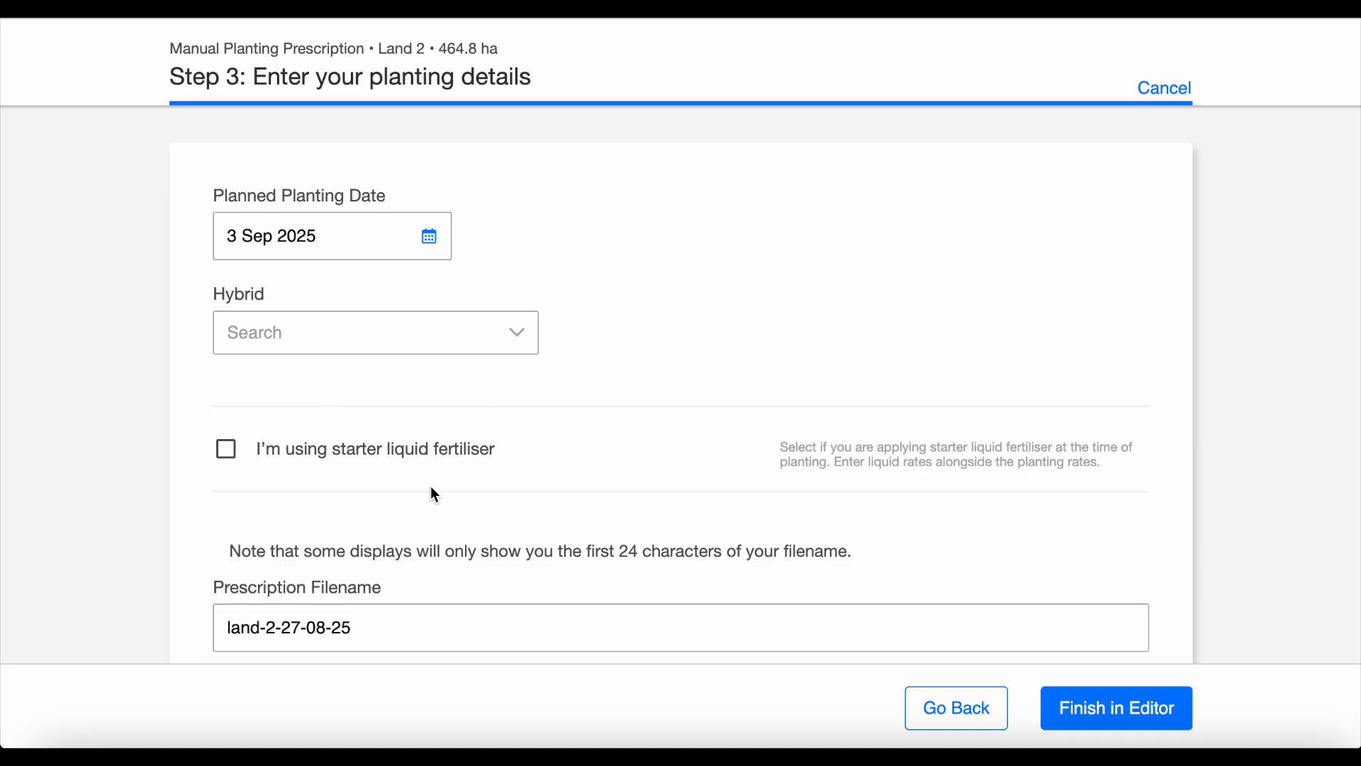
pyautogui.scroll(-1, 434, 489)
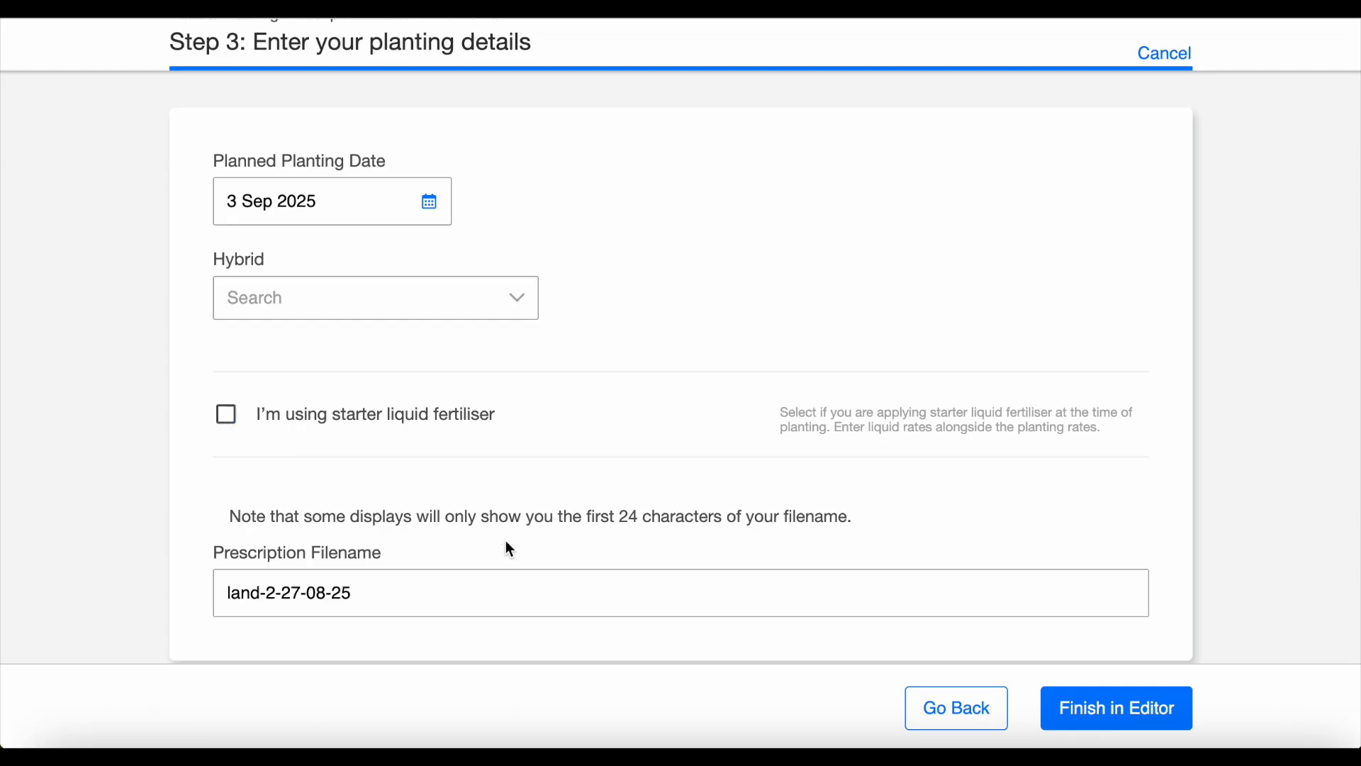
pyautogui.click(414, 594)
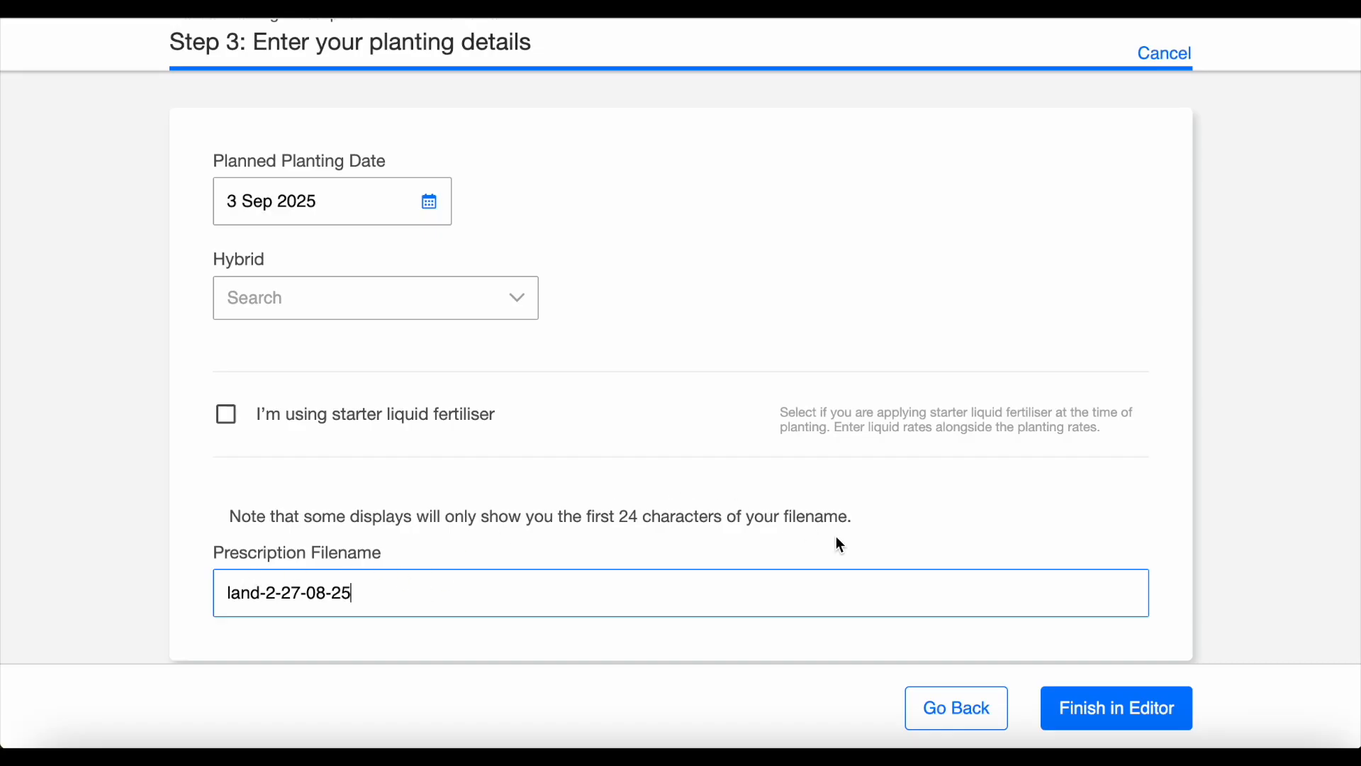
pyautogui.click(1076, 699)
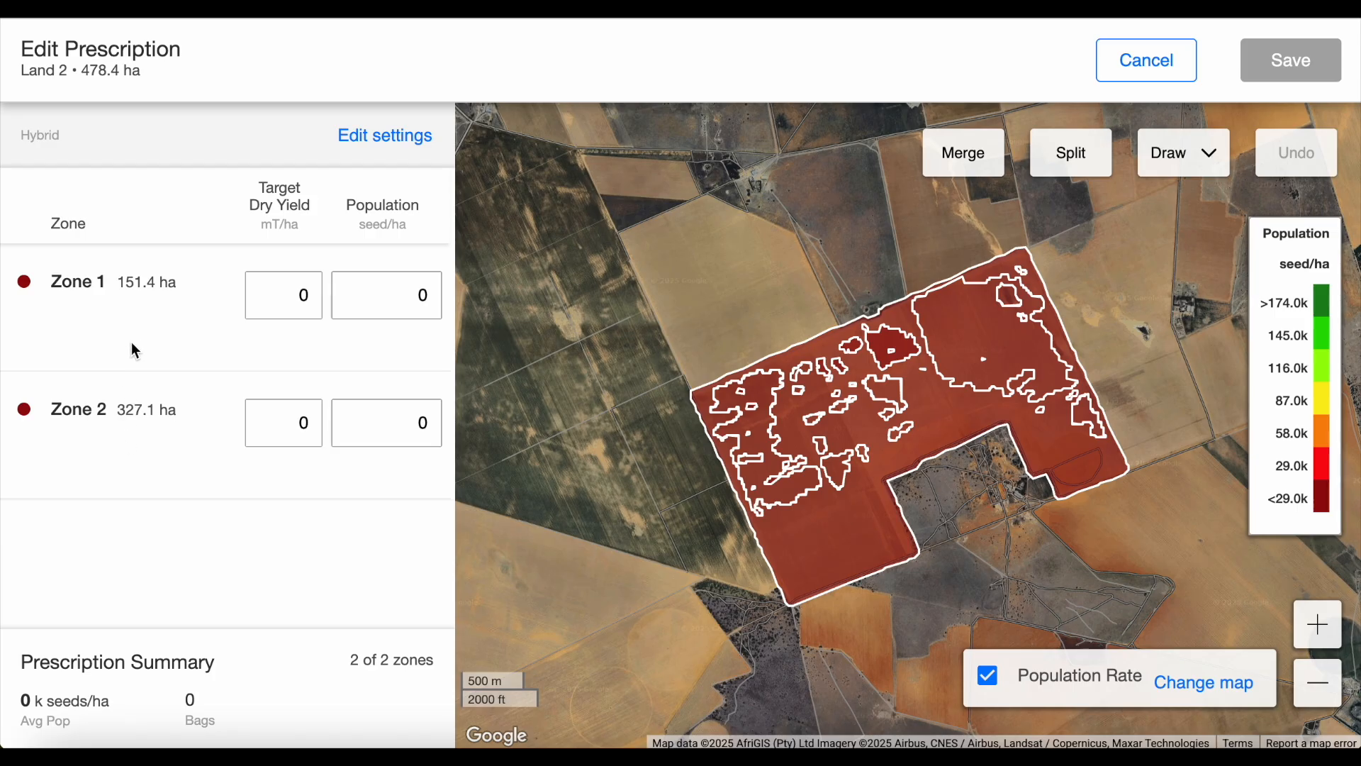
# Draw a five-sided polygon of about 14 ha in the field's southwestern part and save it as a new zone
pyautogui.click(104, 318)
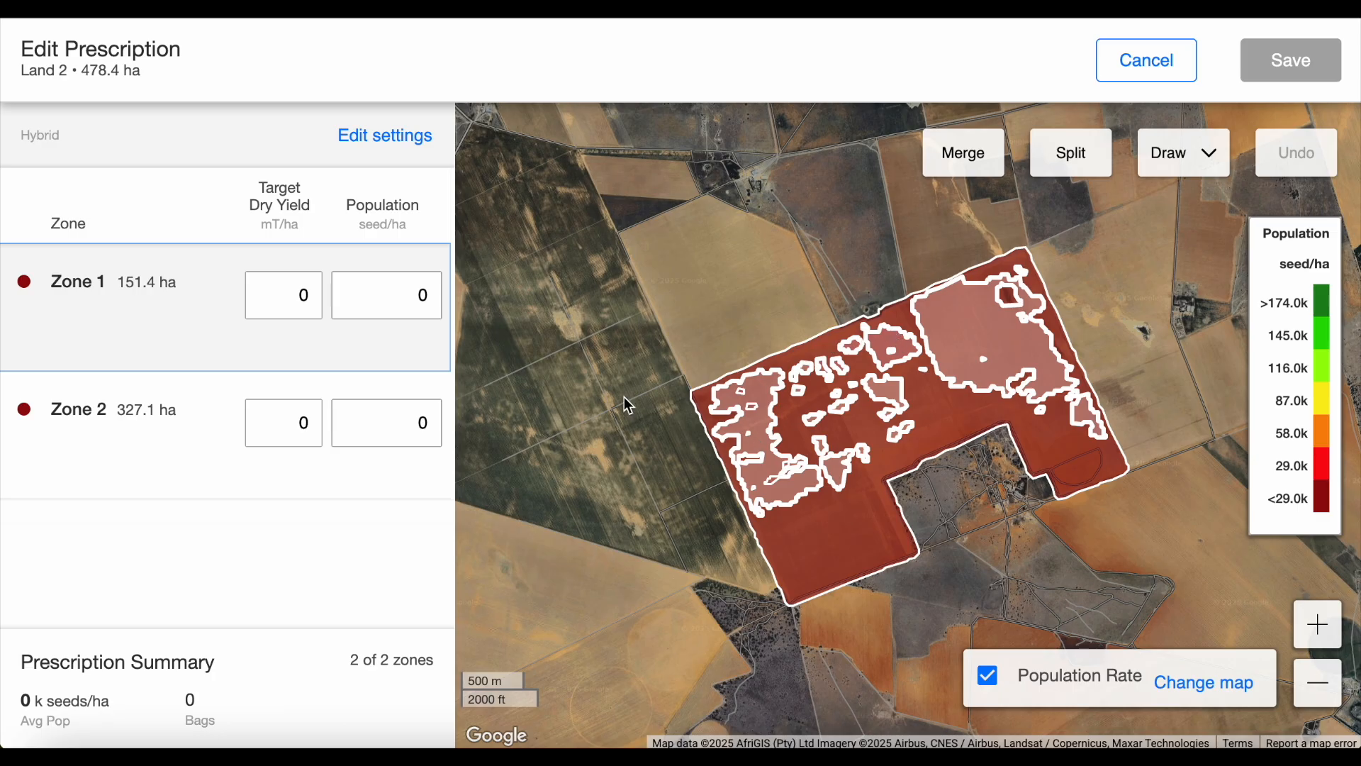
pyautogui.click(190, 425)
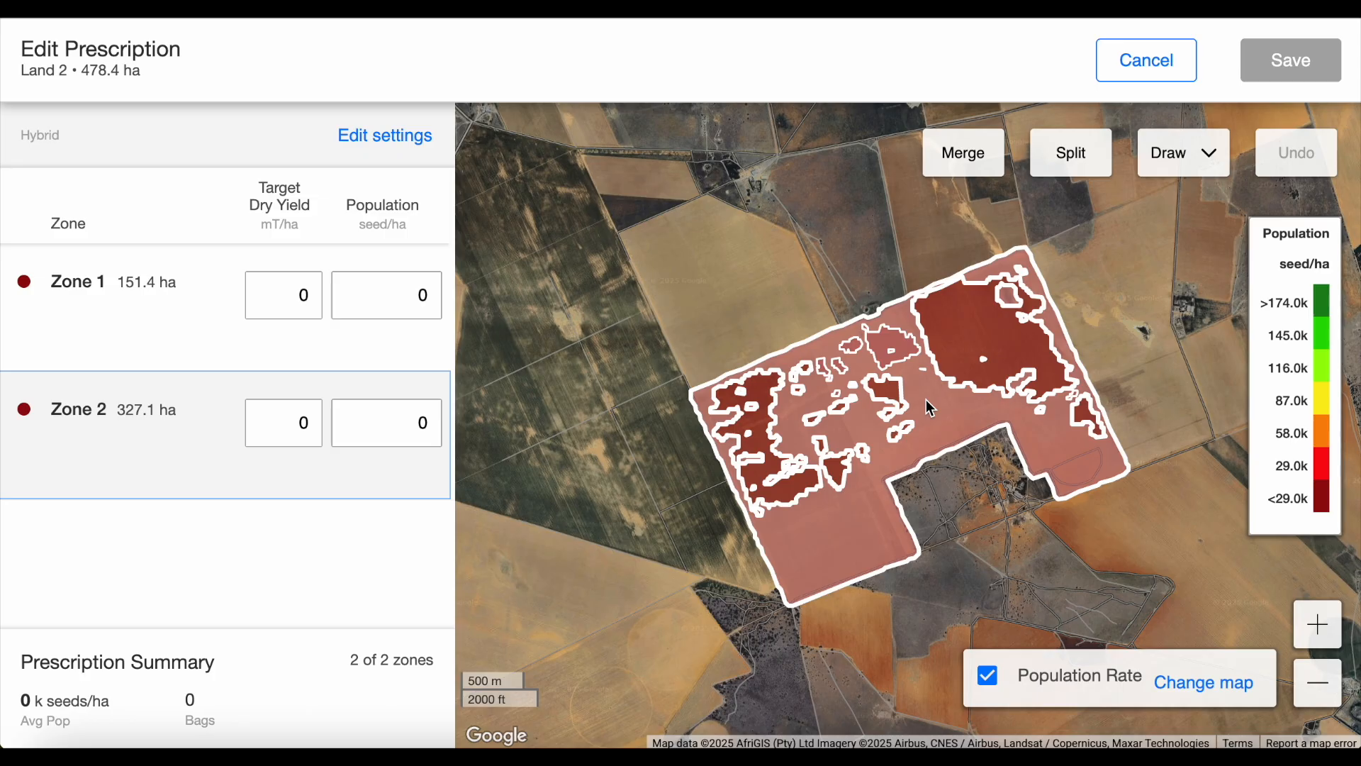
pyautogui.click(1172, 160)
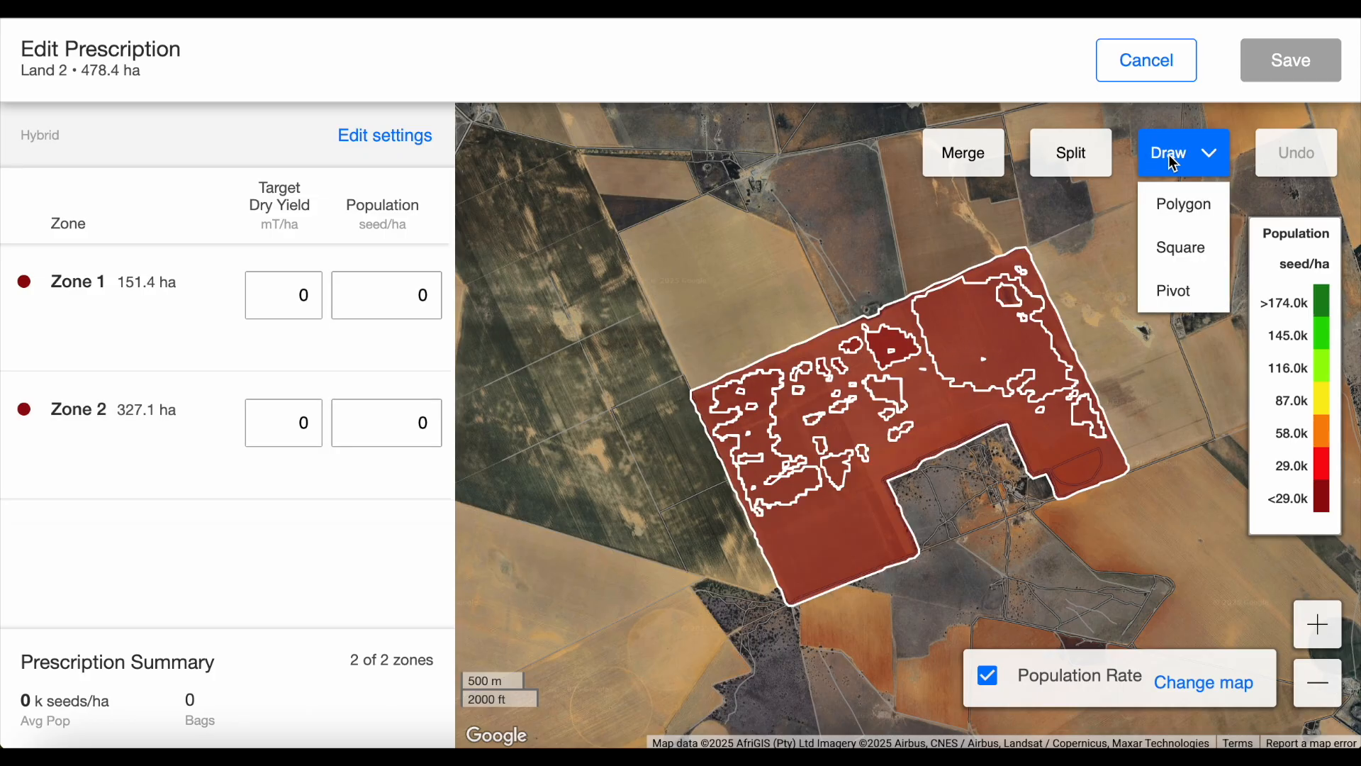
pyautogui.click(1164, 205)
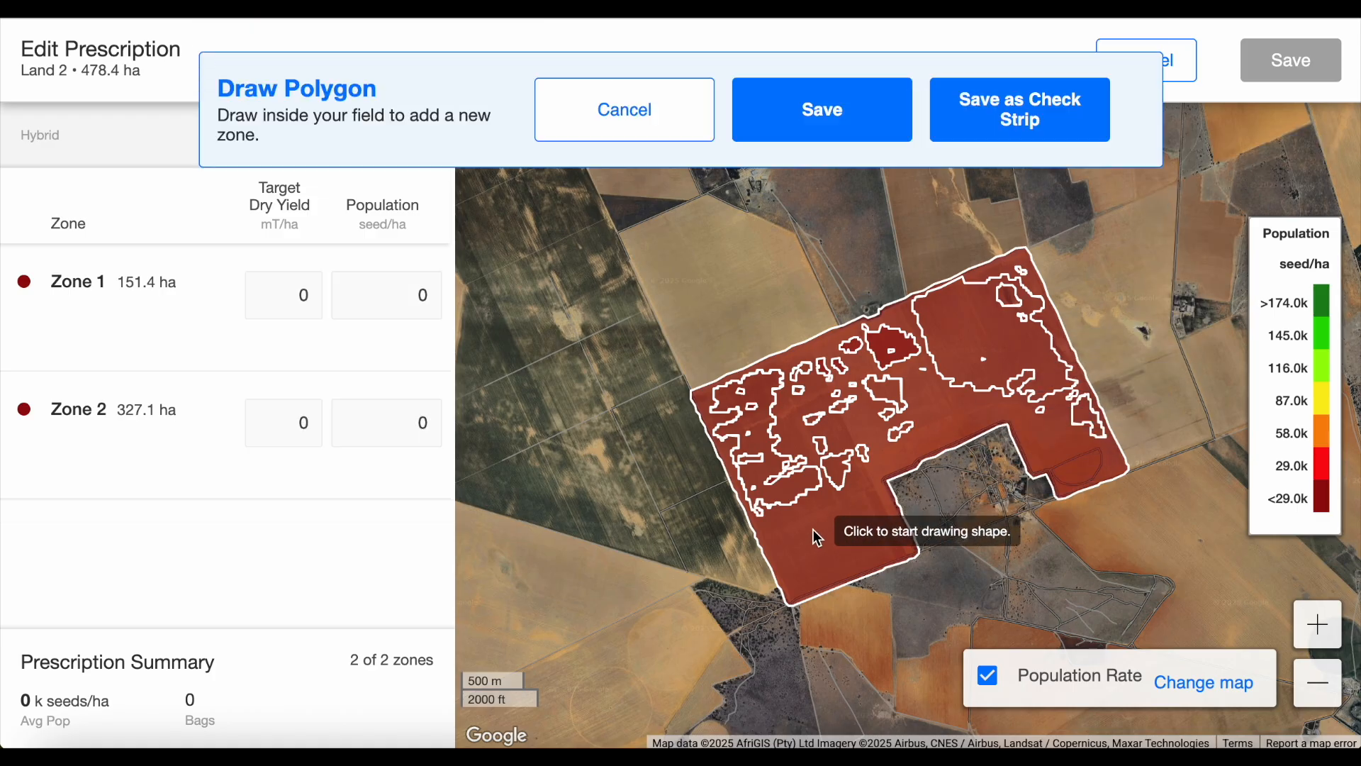
pyautogui.click(859, 511)
pyautogui.click(817, 512)
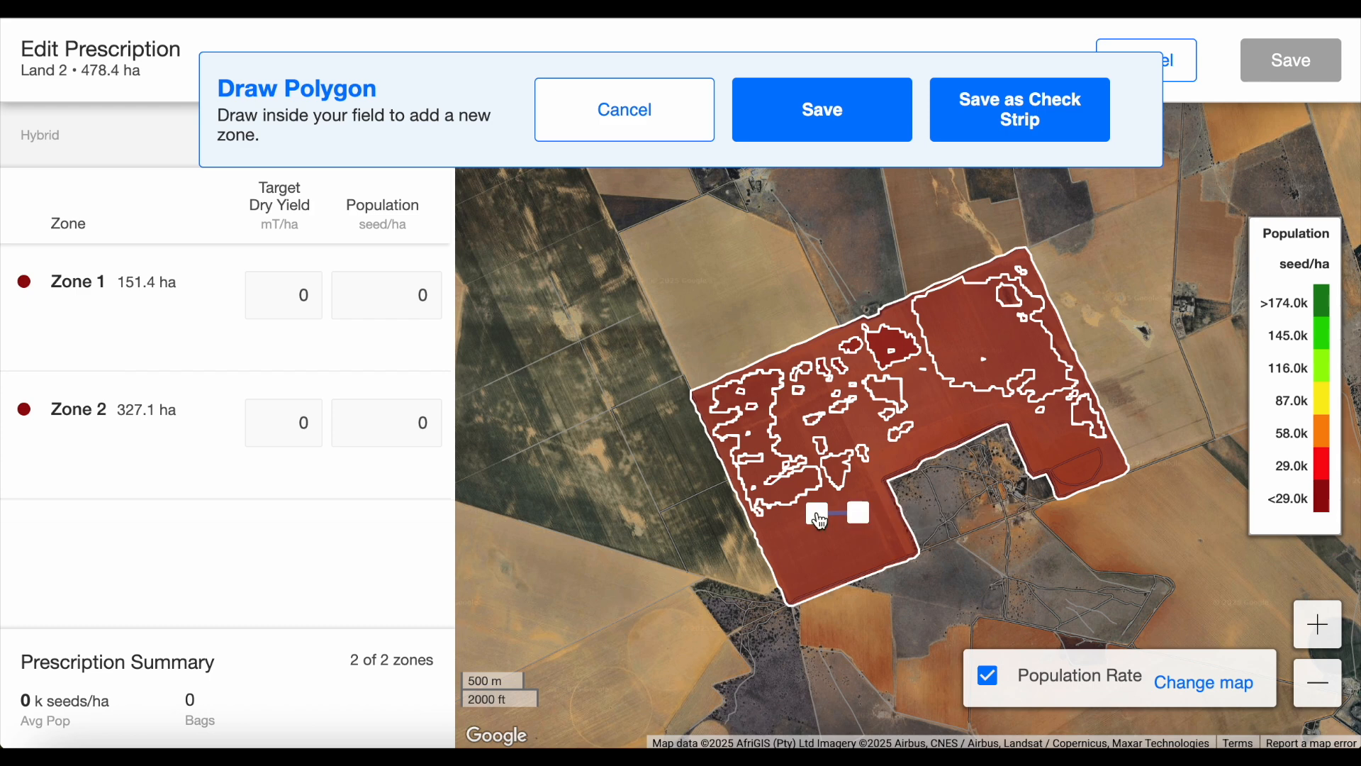
pyautogui.click(801, 538)
pyautogui.click(813, 565)
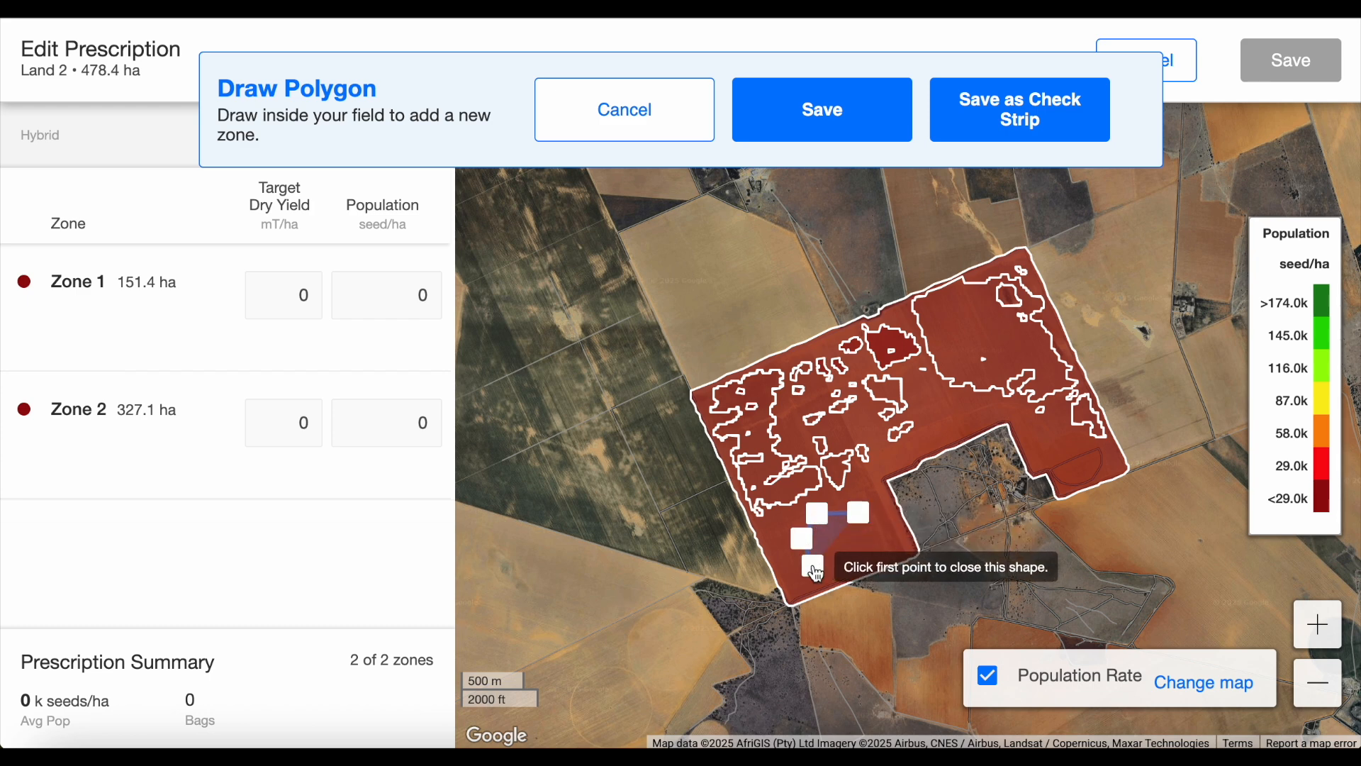
pyautogui.click(859, 547)
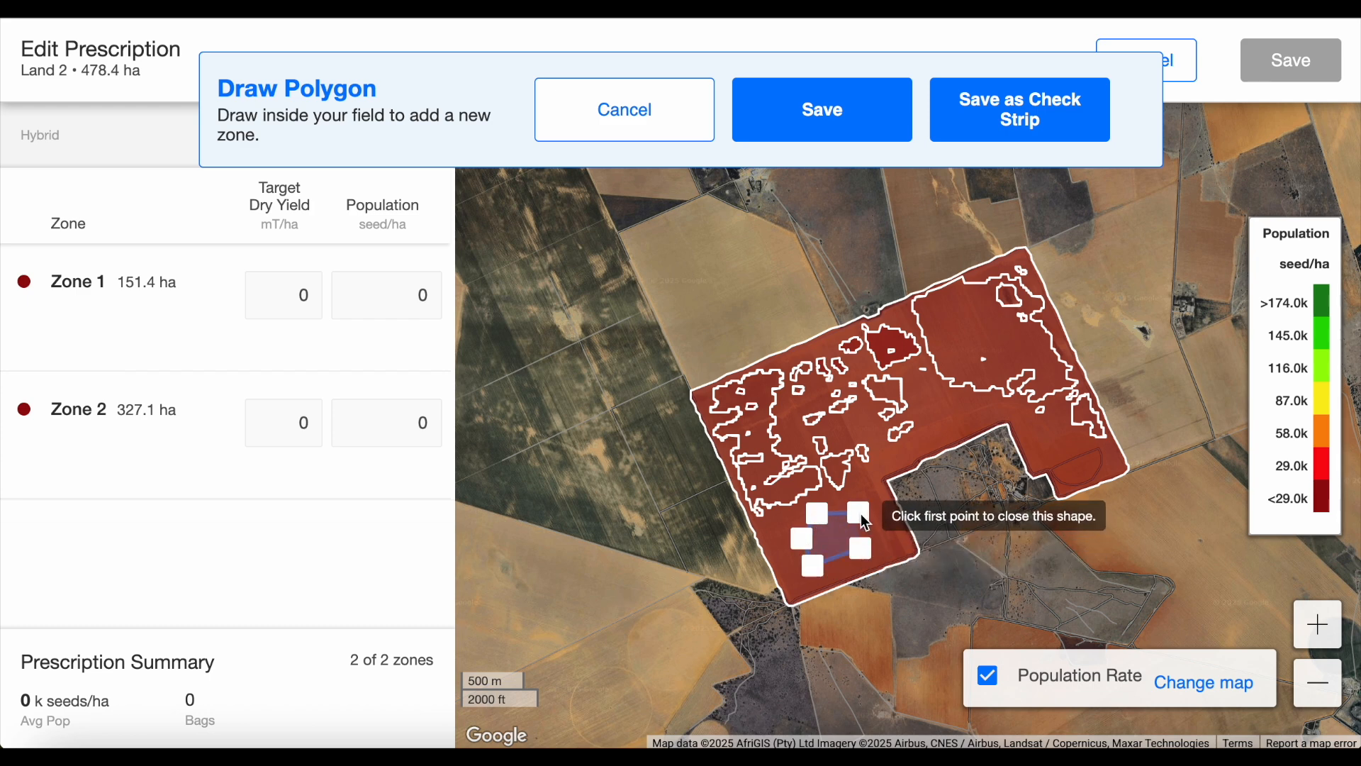
pyautogui.click(860, 514)
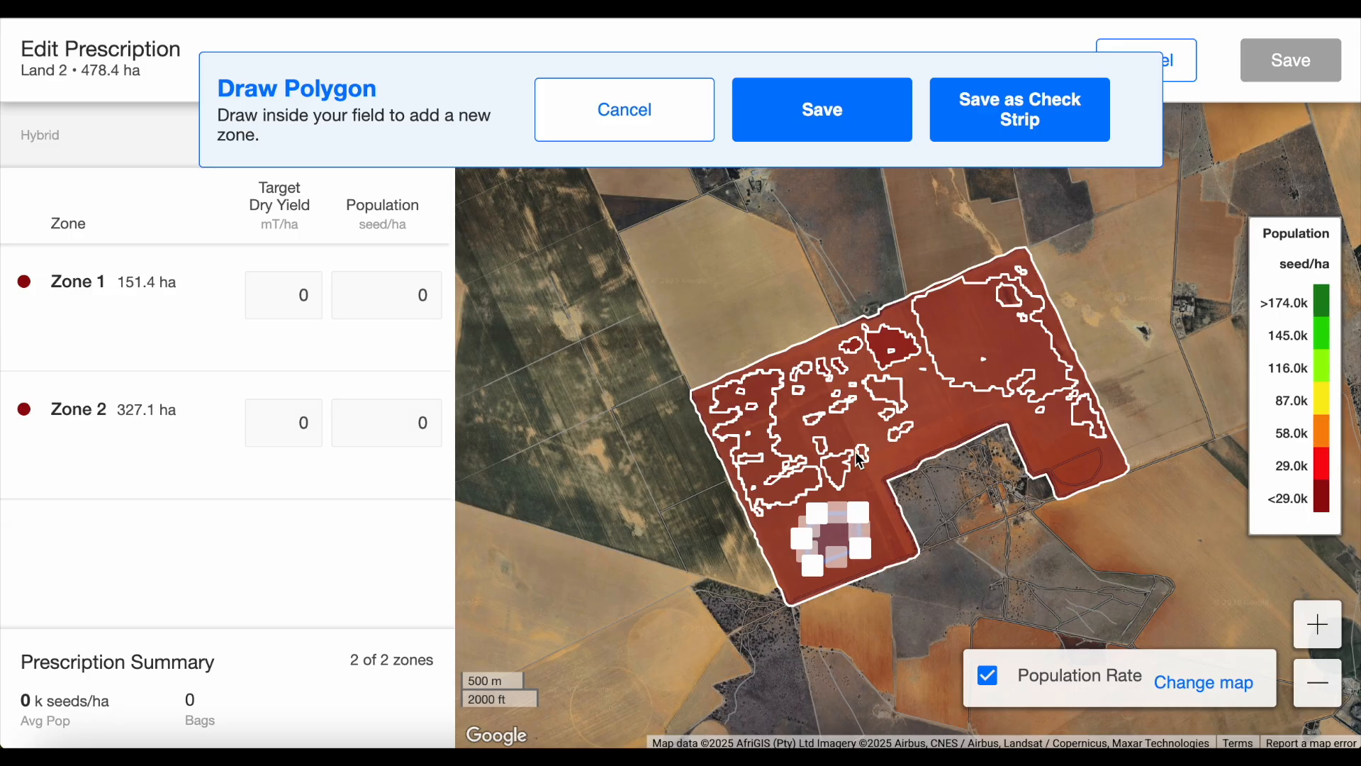
pyautogui.click(815, 112)
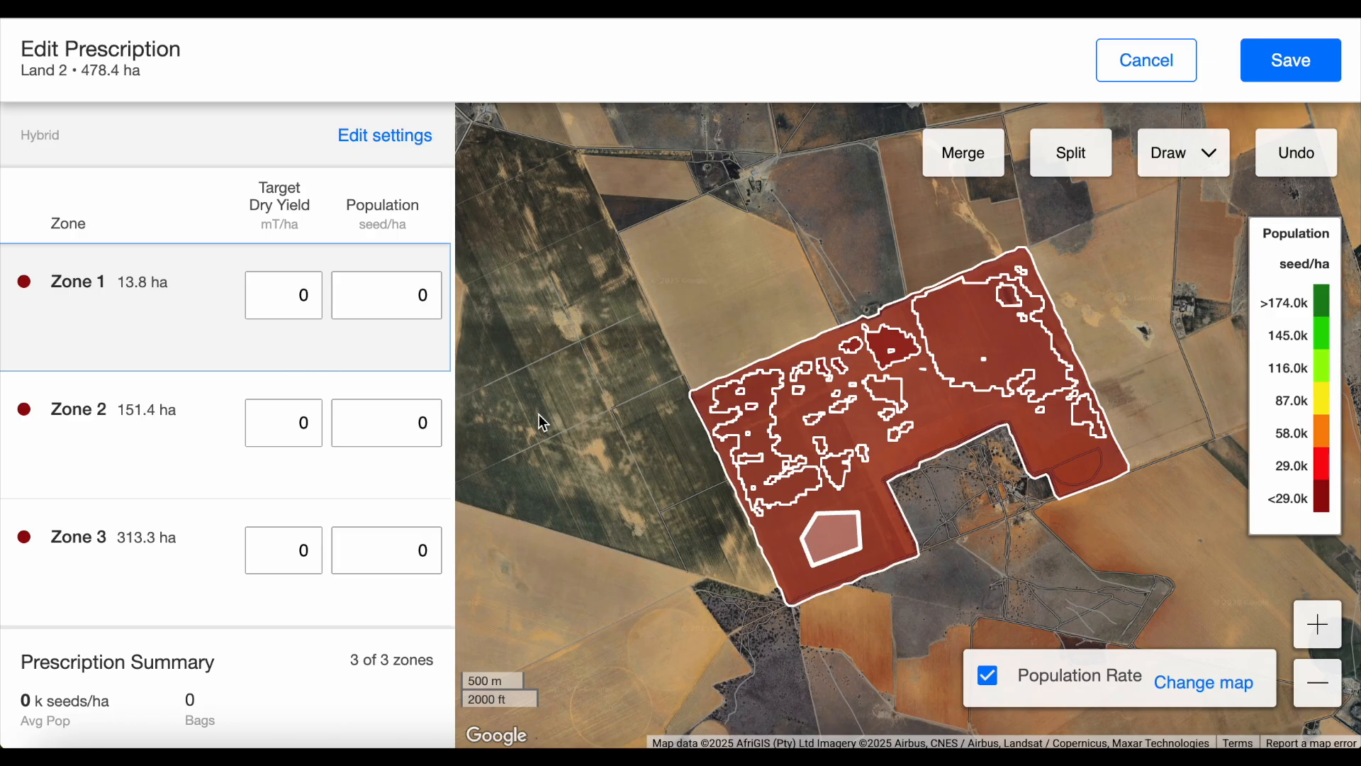
# Set the population rates to 35000 seed/ha for Zone 1, 45000 for Zone 2 and 50000 for Zone 3
pyautogui.click(191, 424)
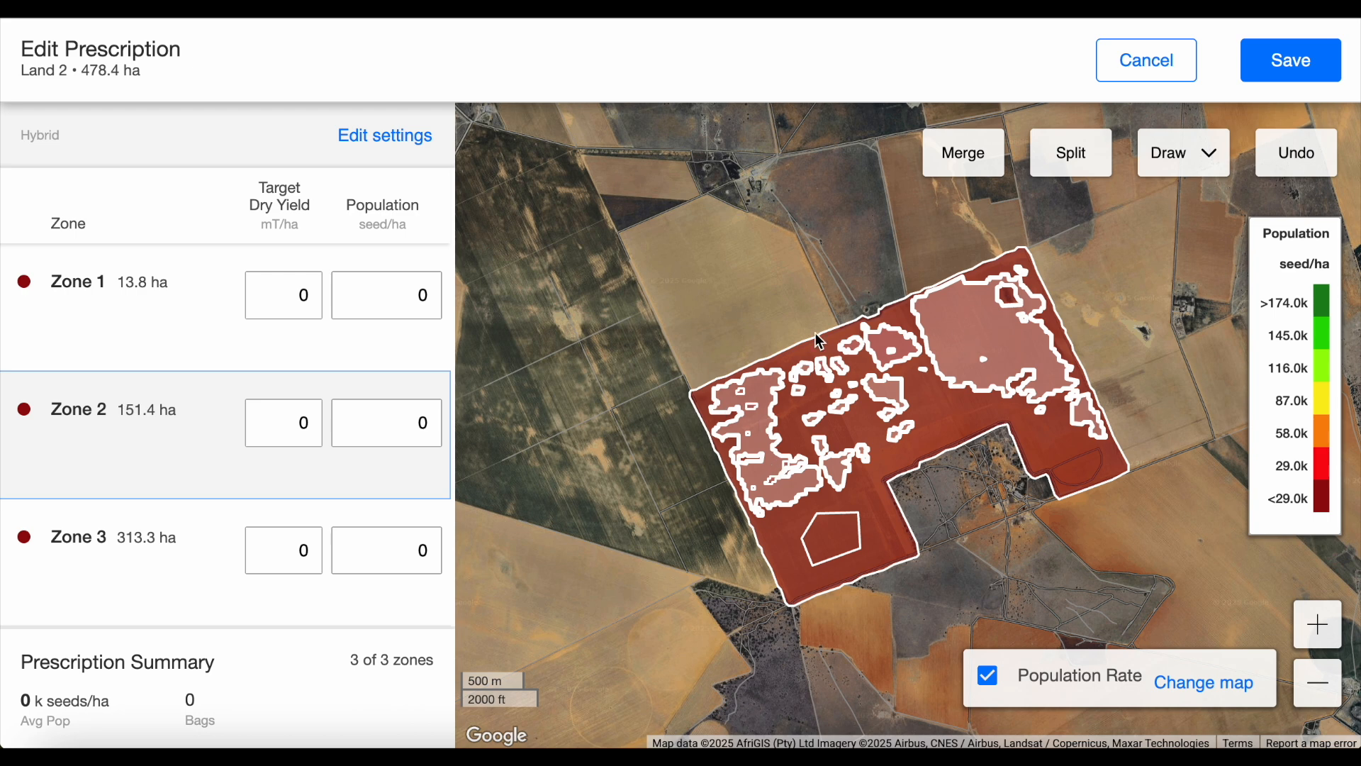
pyautogui.click(187, 551)
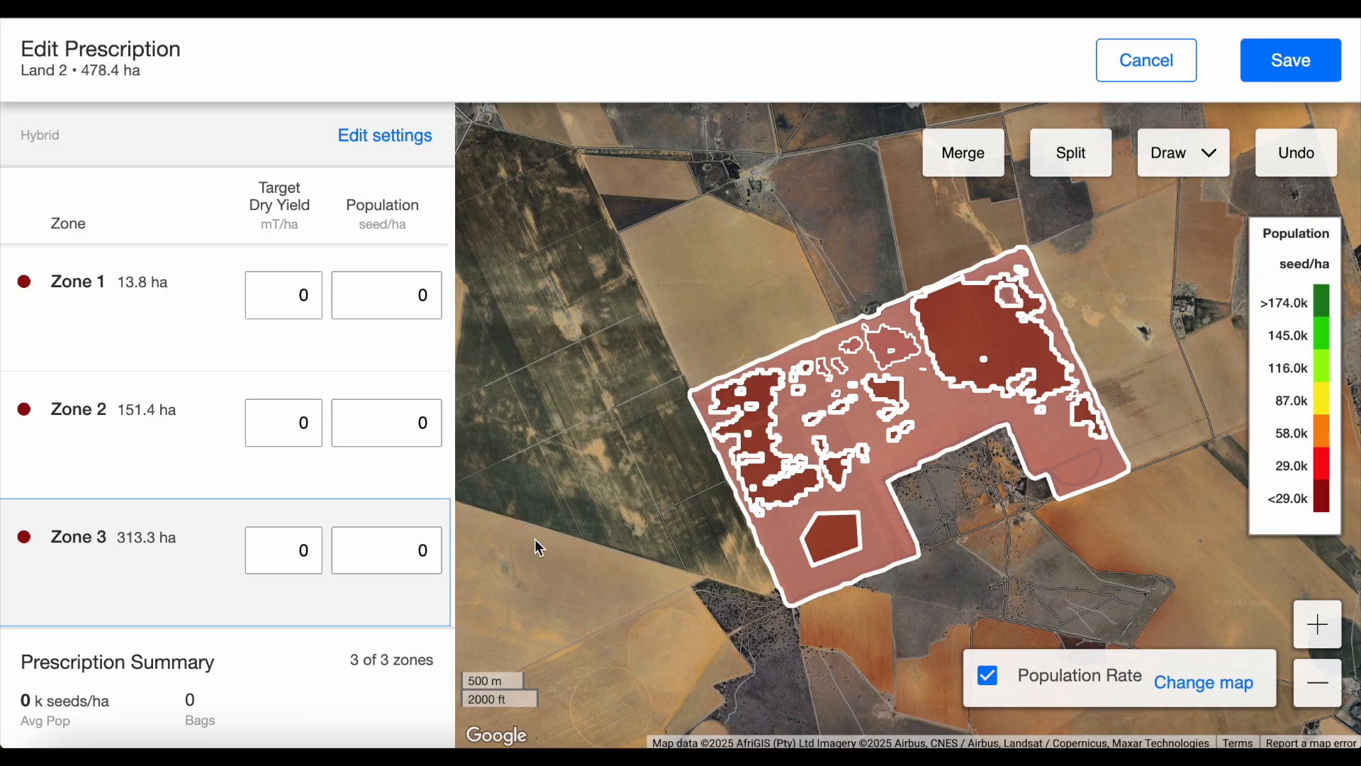
pyautogui.click(417, 308)
pyautogui.write('35000')
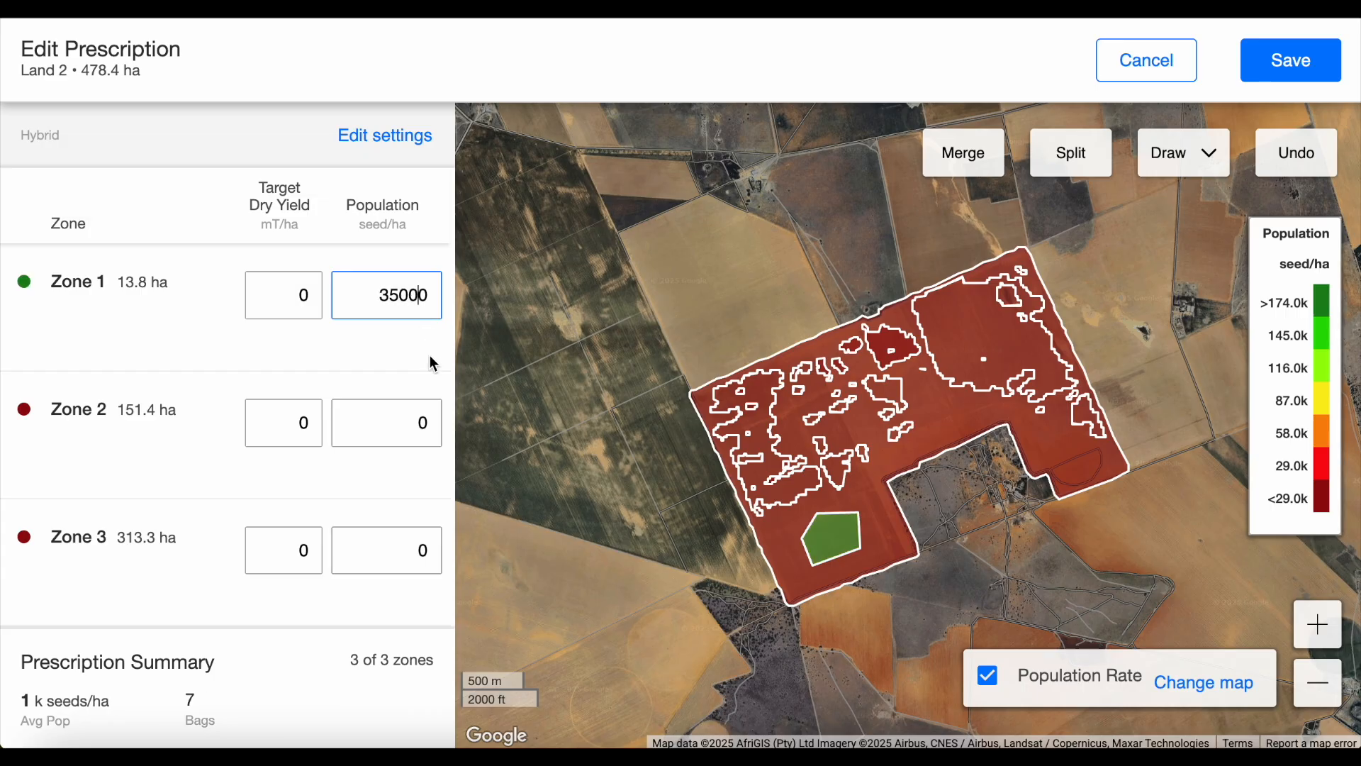
pyautogui.click(419, 420)
pyautogui.write('45000')
pyautogui.click(411, 560)
pyautogui.write('500')
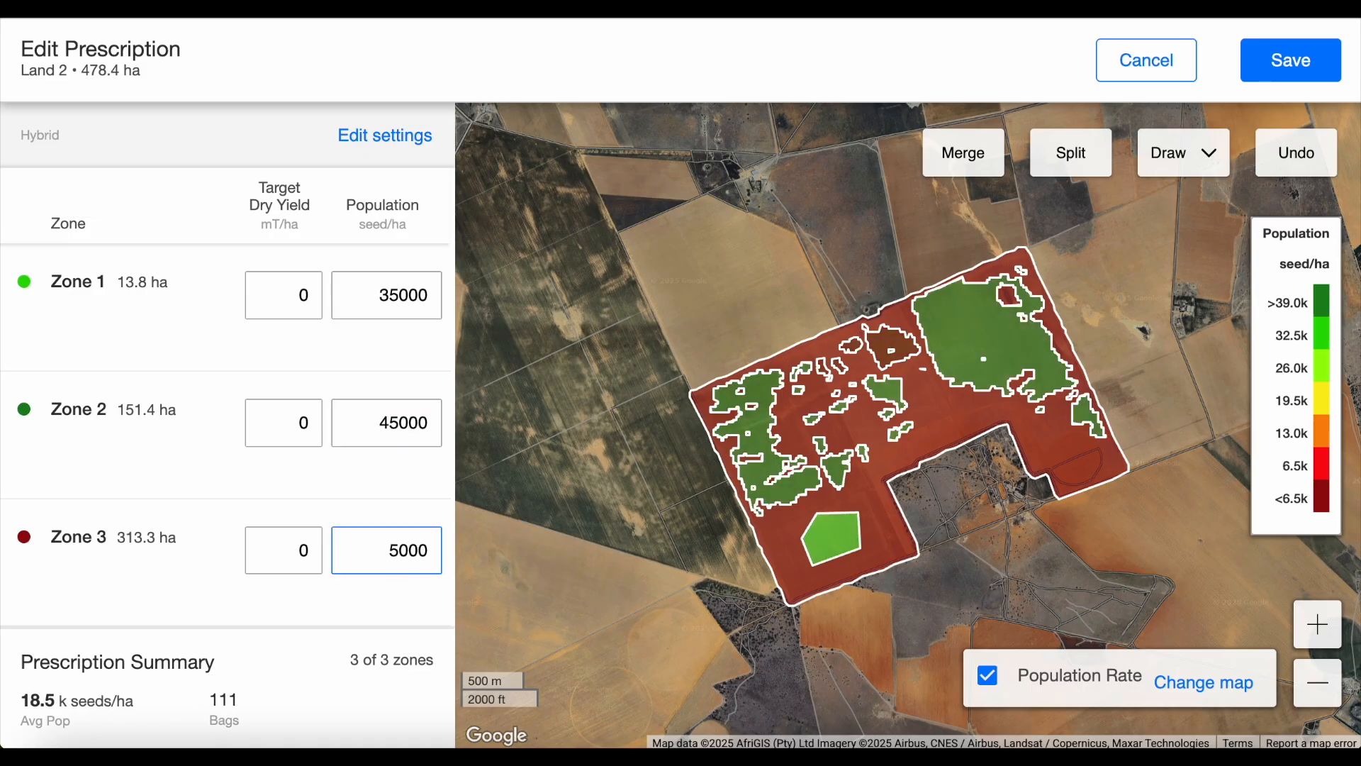
pyautogui.write('0')
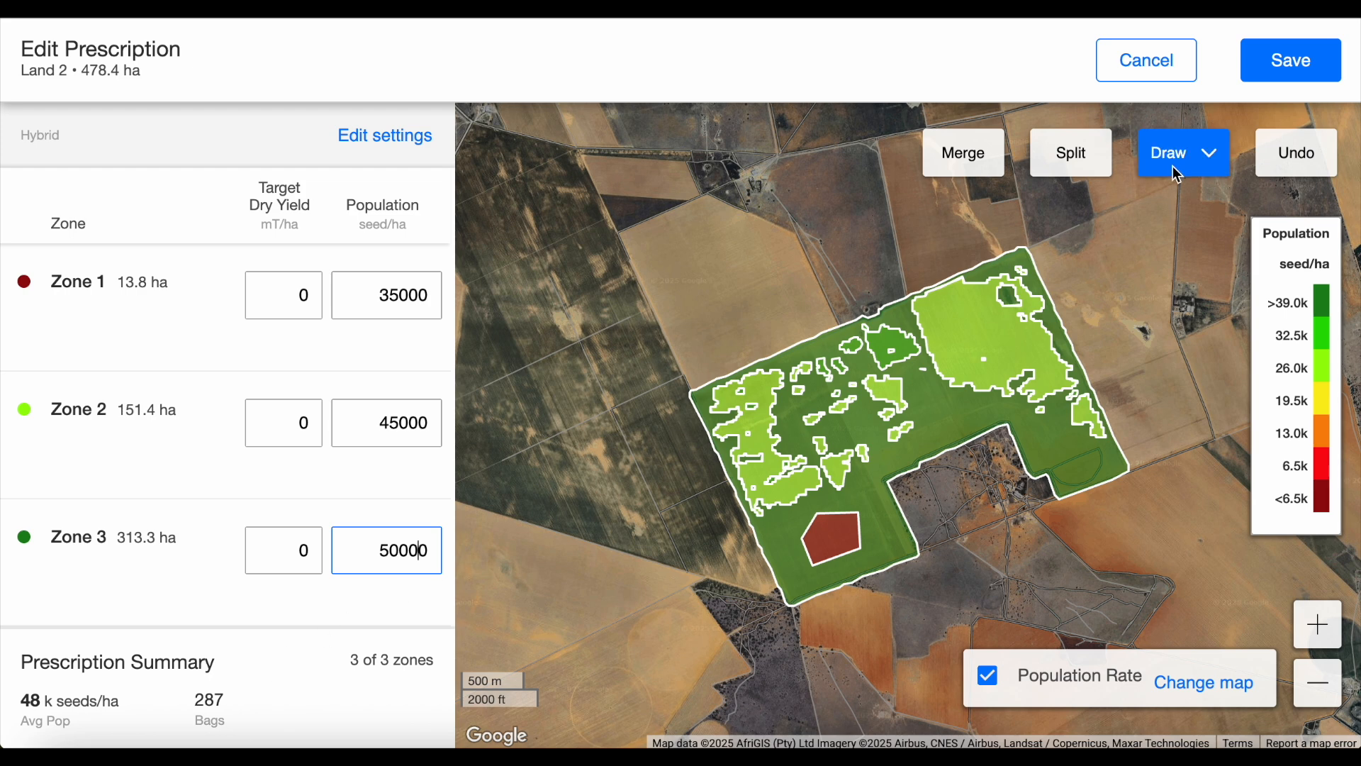
# Save the prescription changes and show the available actions for the saved land-2-27-08-25 prescription
pyautogui.click(1274, 65)
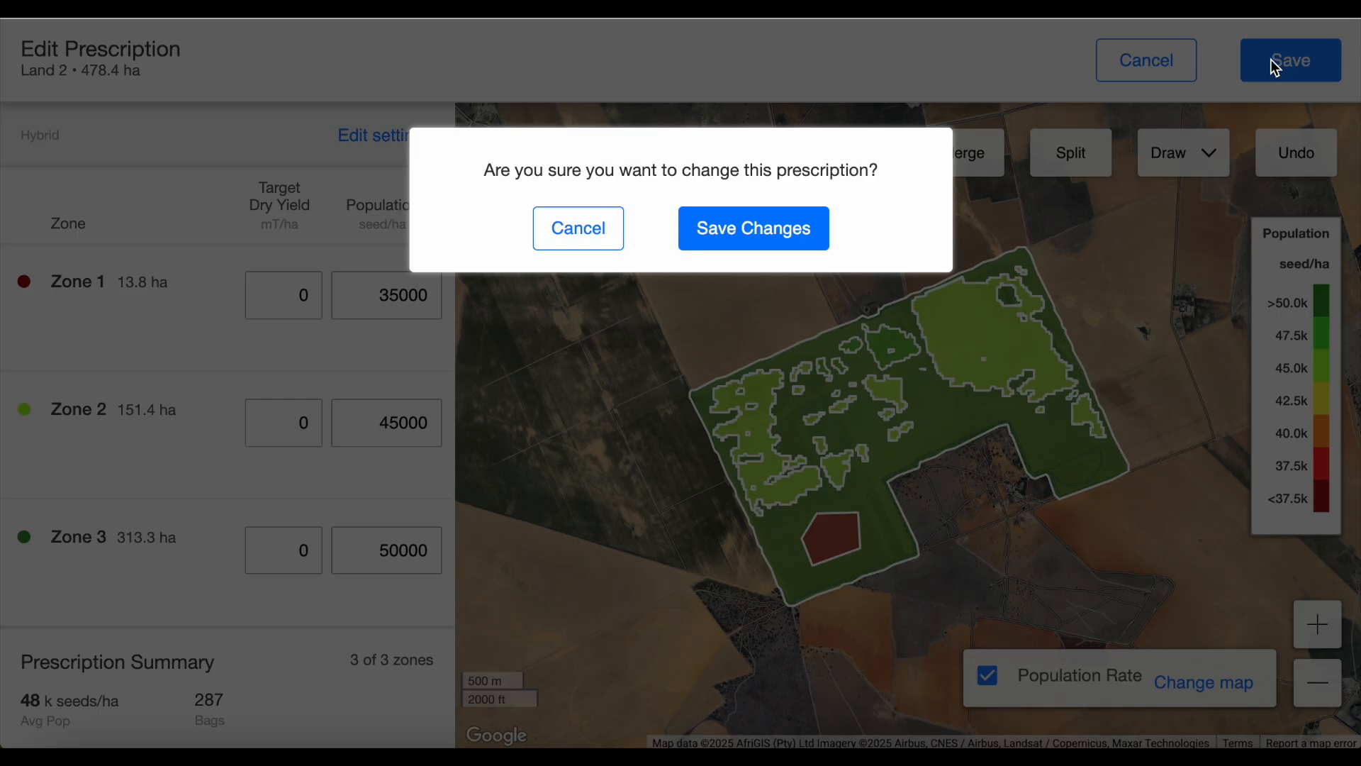
pyautogui.click(769, 235)
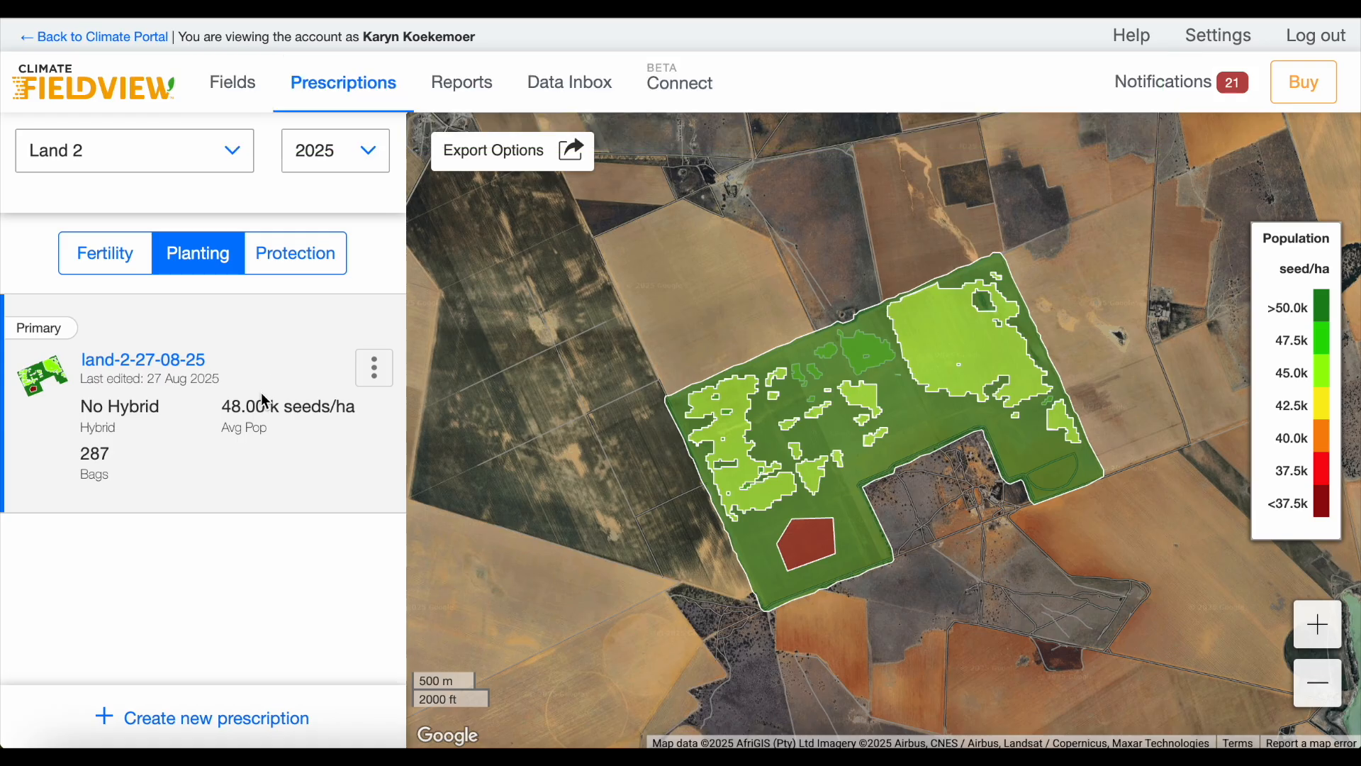
pyautogui.click(376, 370)
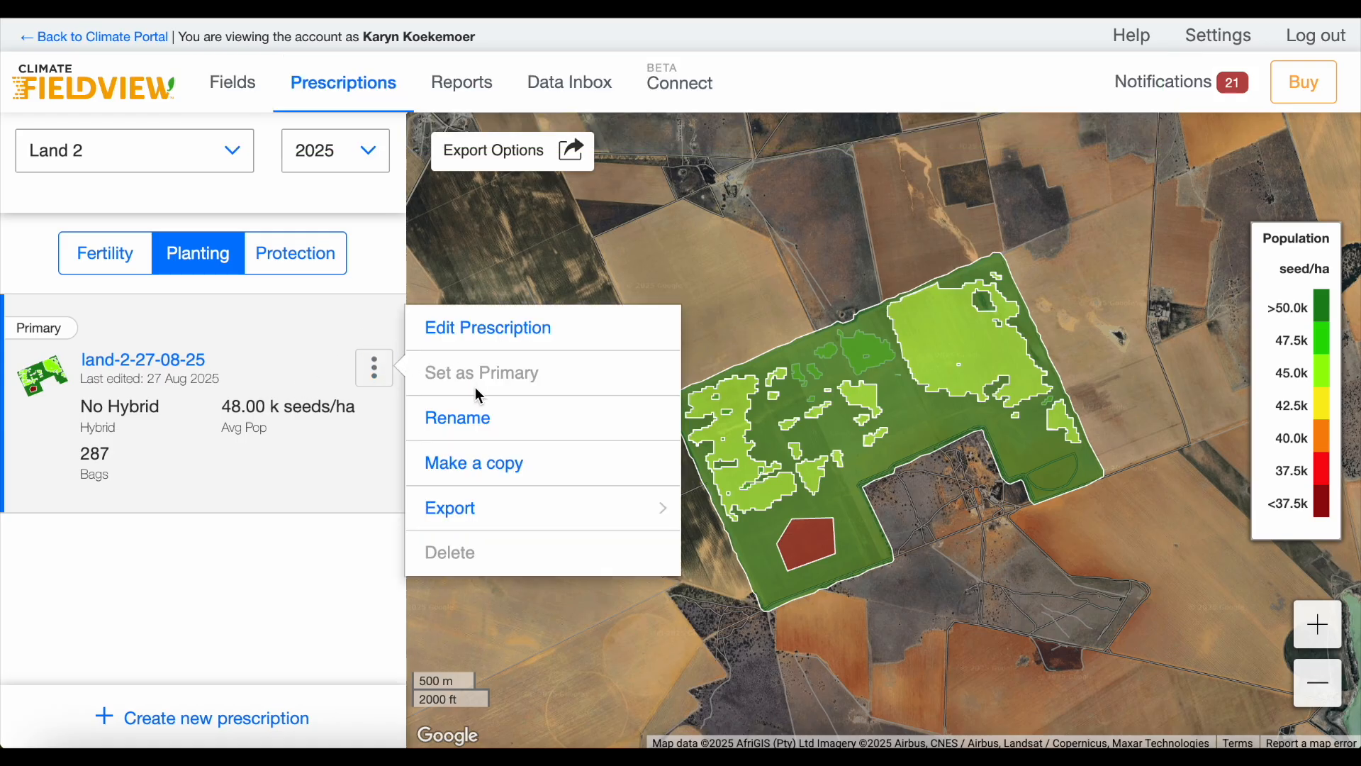
# Export the land-2-27-08-25 prescription by downloading it in the Generic (Shapefile) format
pyautogui.click(496, 505)
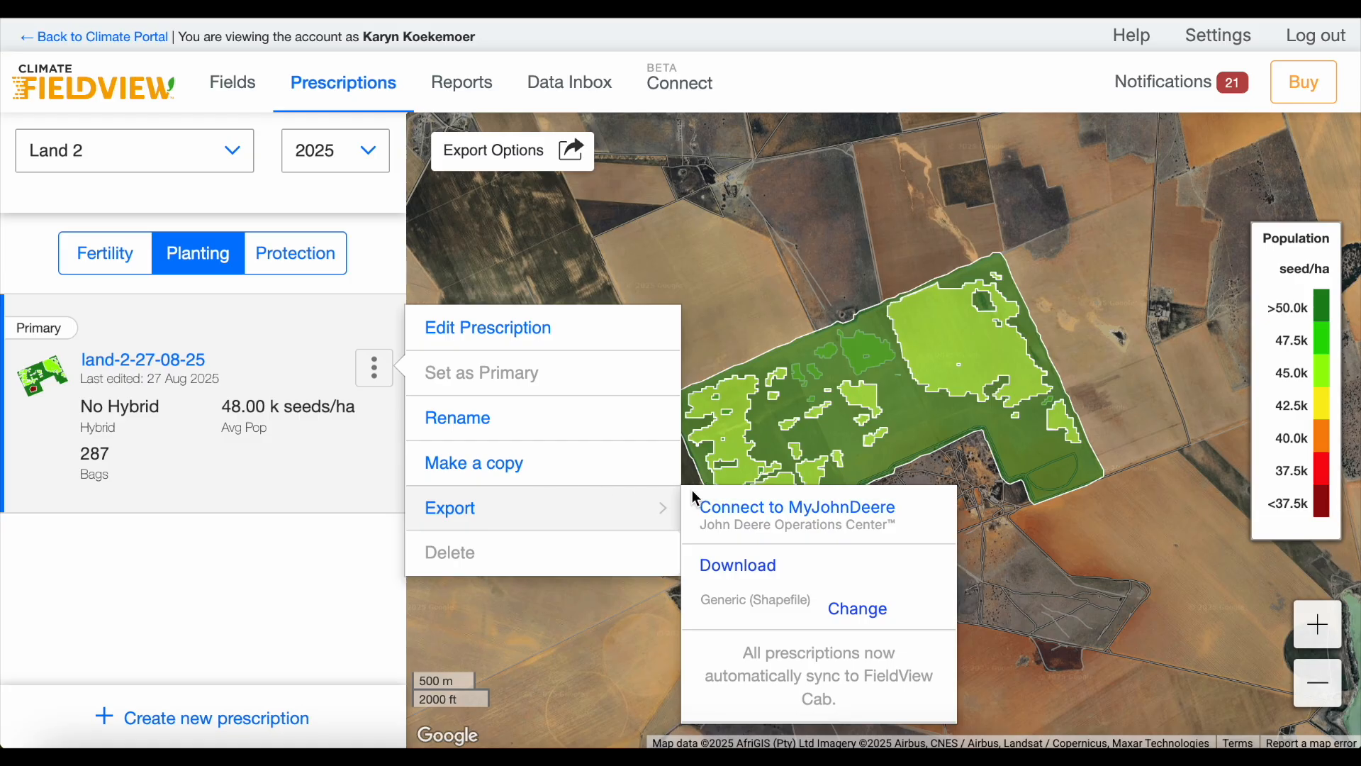
pyautogui.click(732, 568)
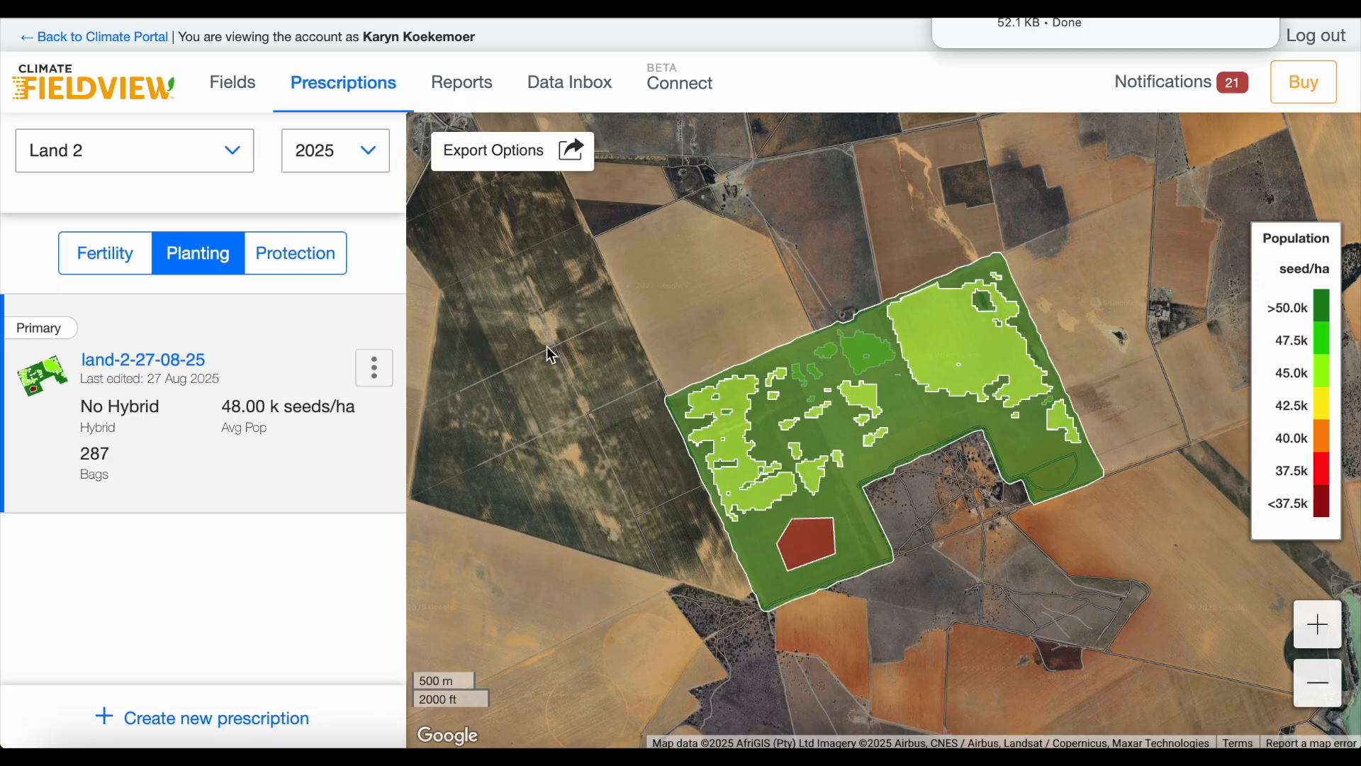
# Change the download format of the land-2-27-08-25 prescription to CLAAS Terminal (TaskData-XML)
pyautogui.click(370, 375)
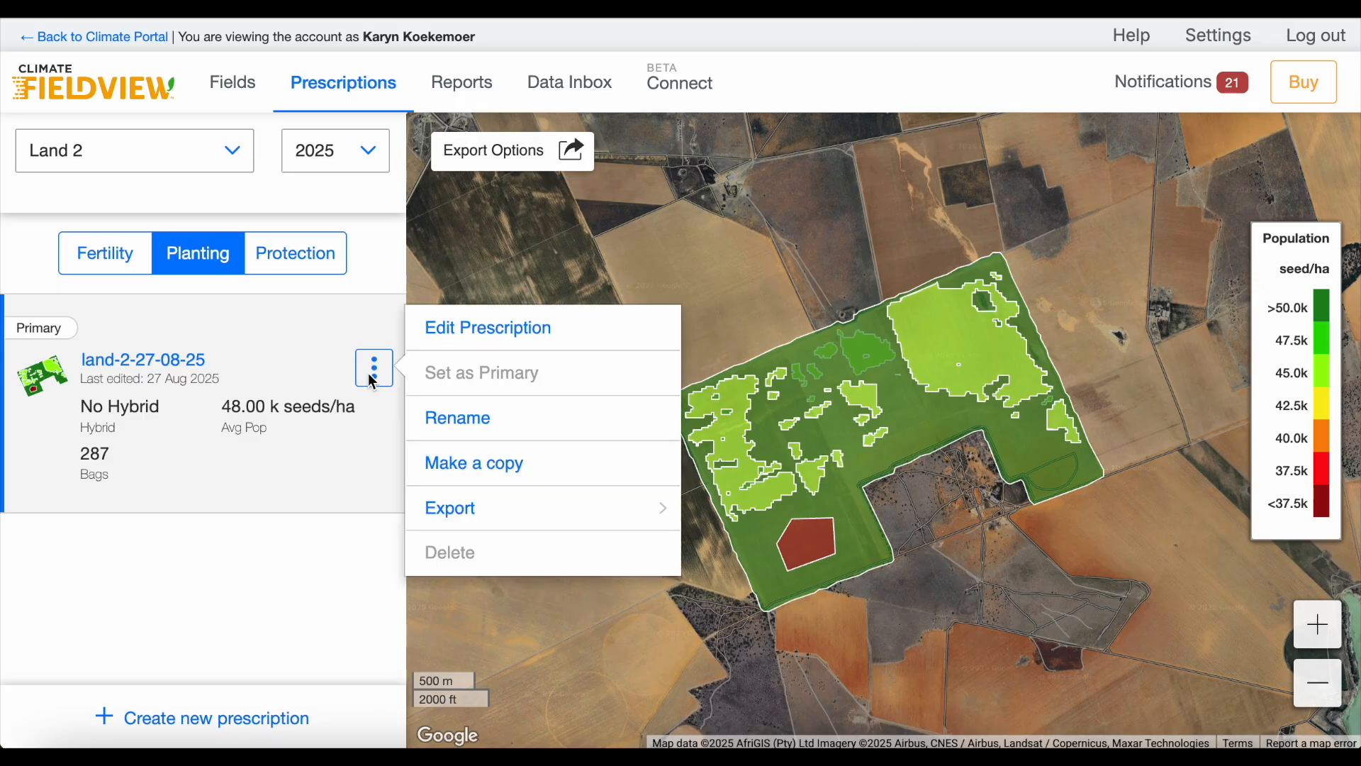
pyautogui.moveTo(499, 503)
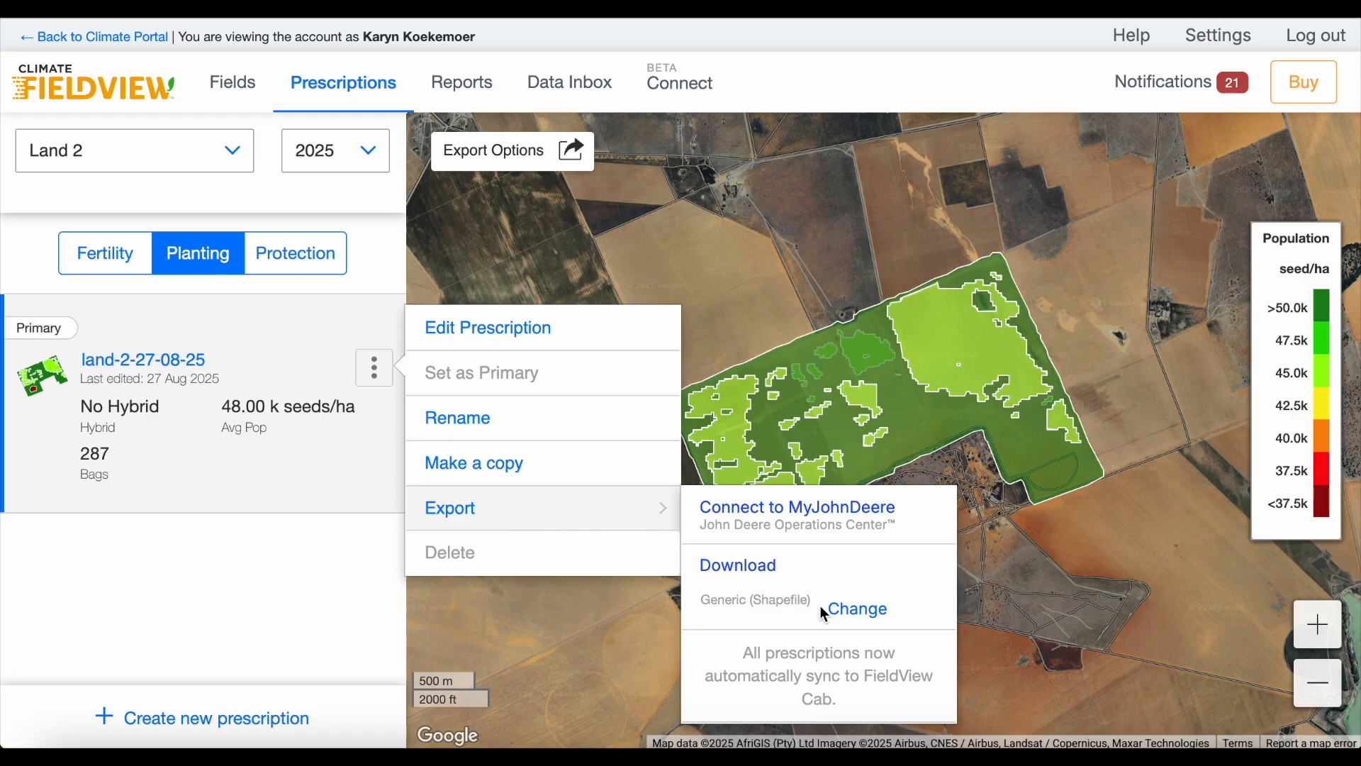
pyautogui.click(848, 611)
pyautogui.click(665, 276)
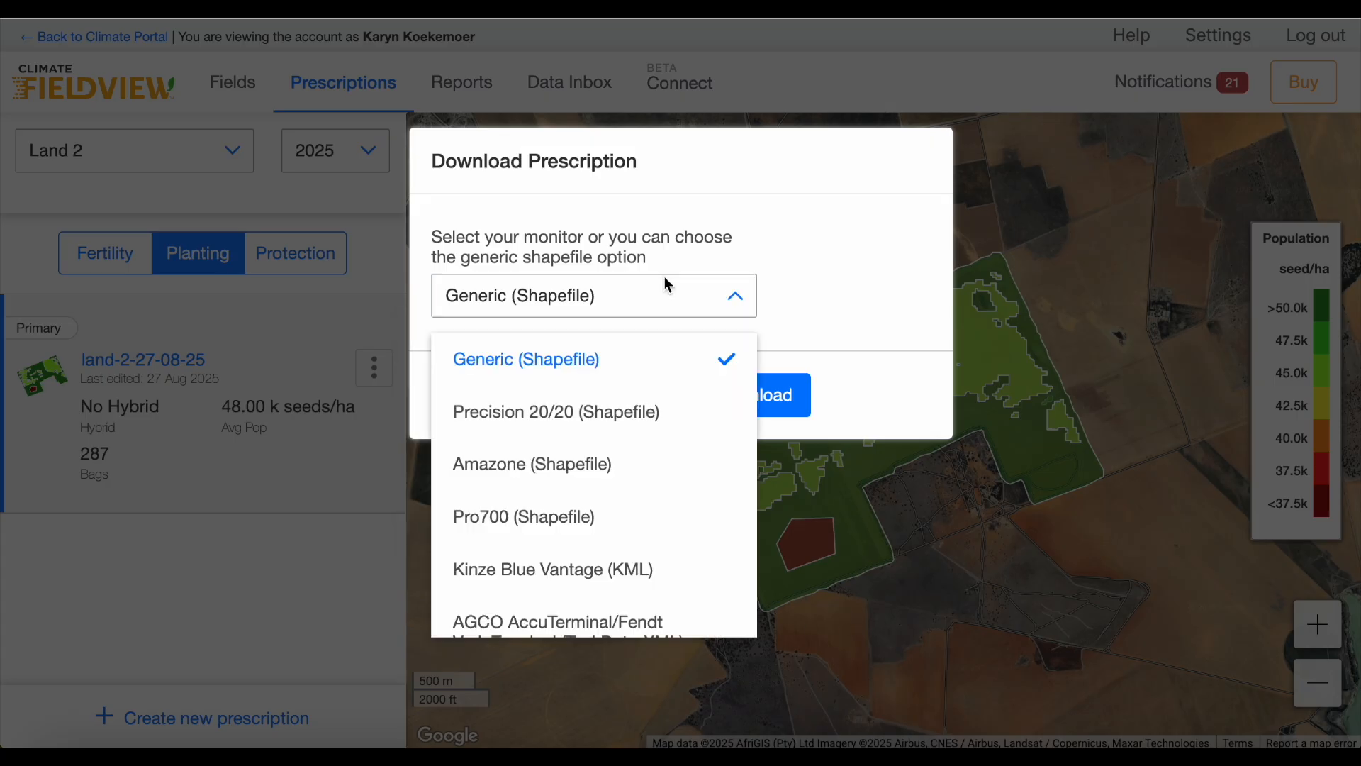
pyautogui.scroll(-2, 585, 496)
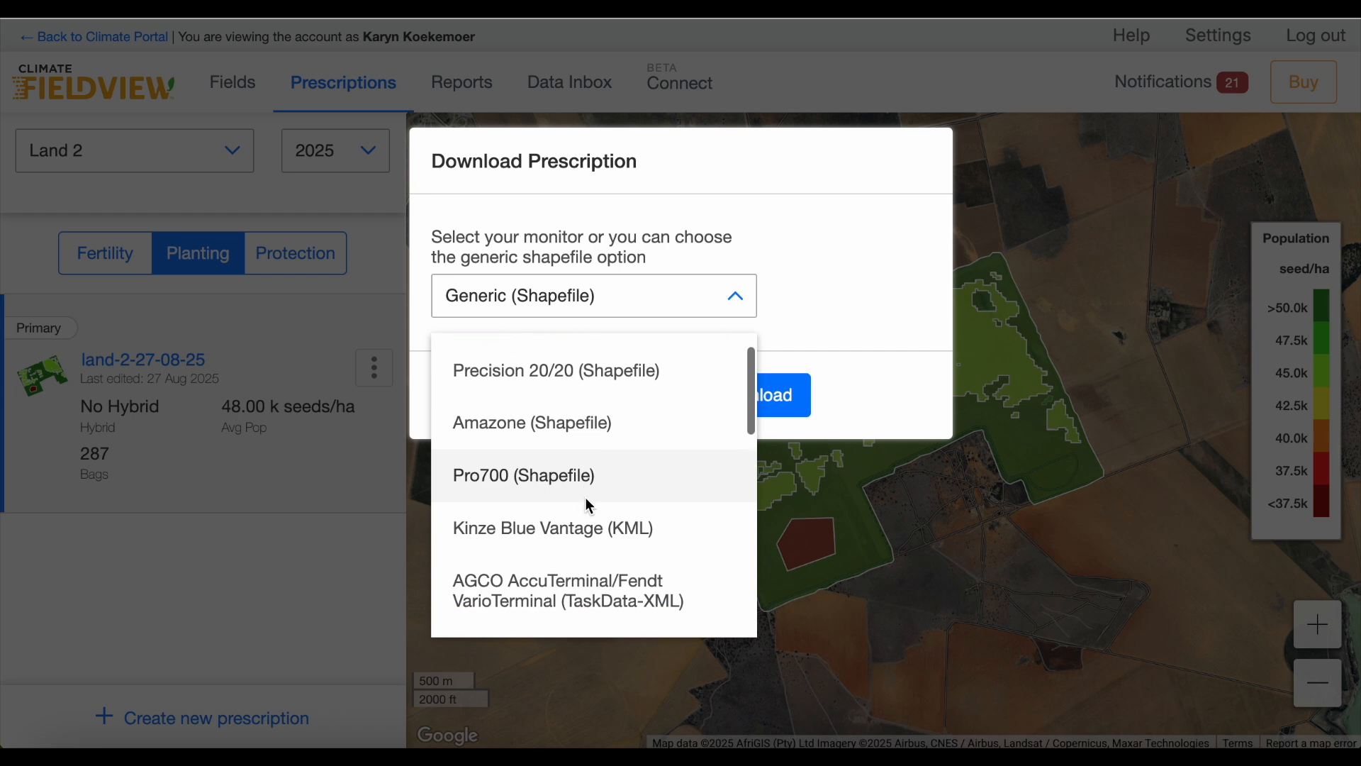
pyautogui.scroll(-2, 586, 502)
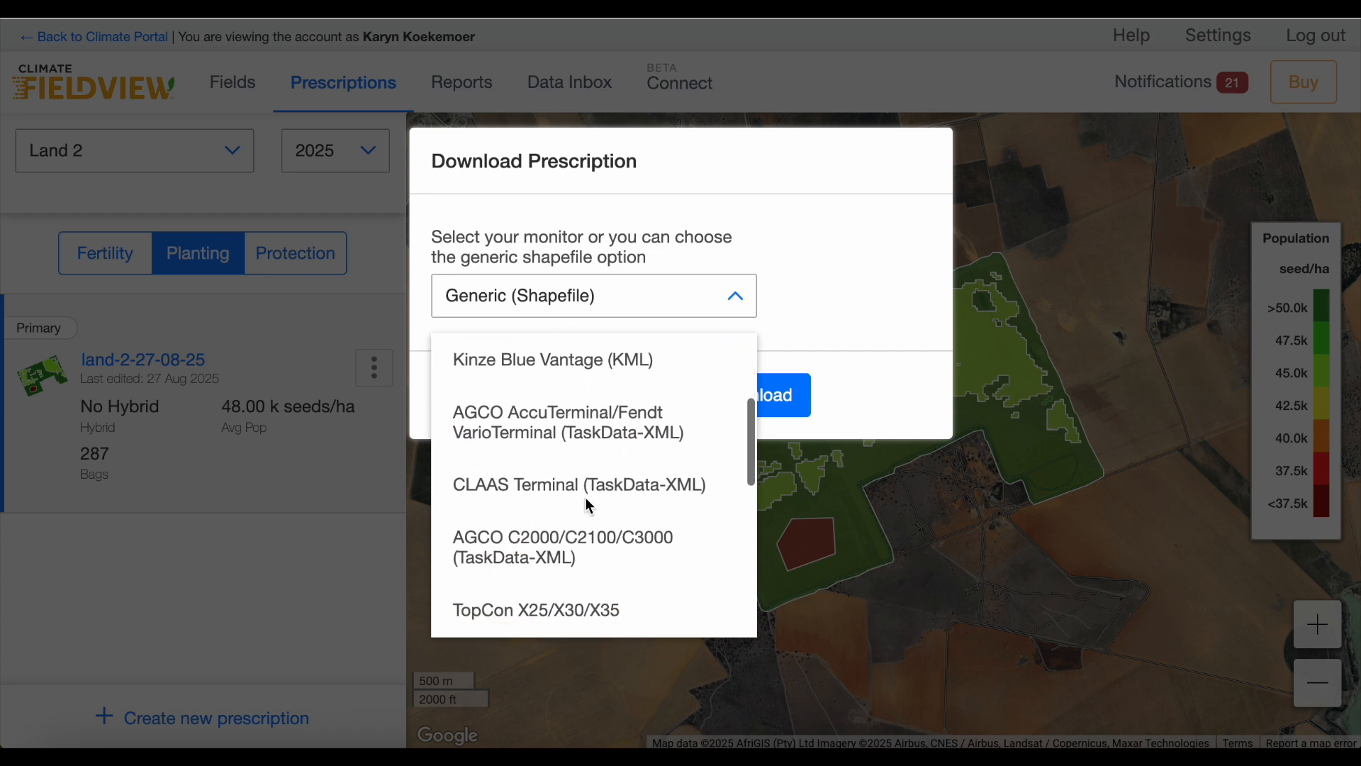
pyautogui.click(585, 459)
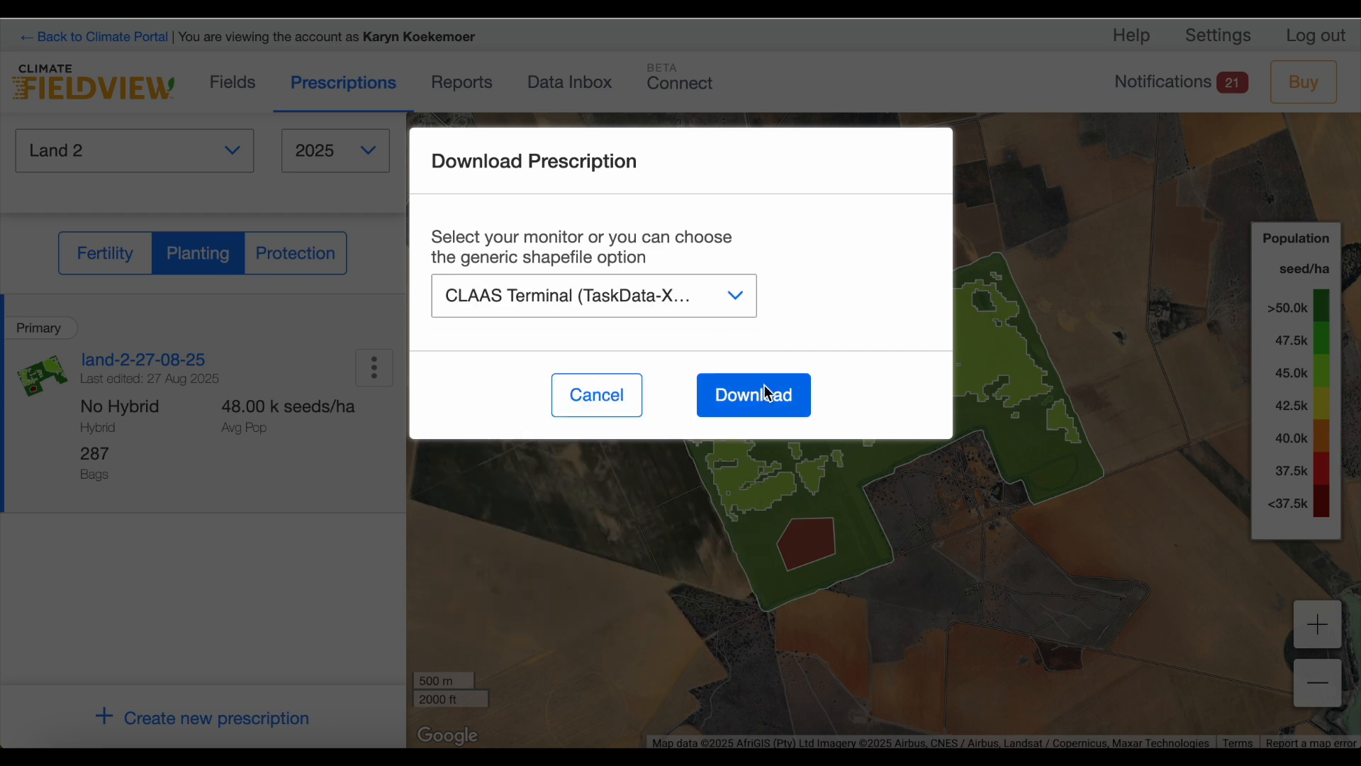